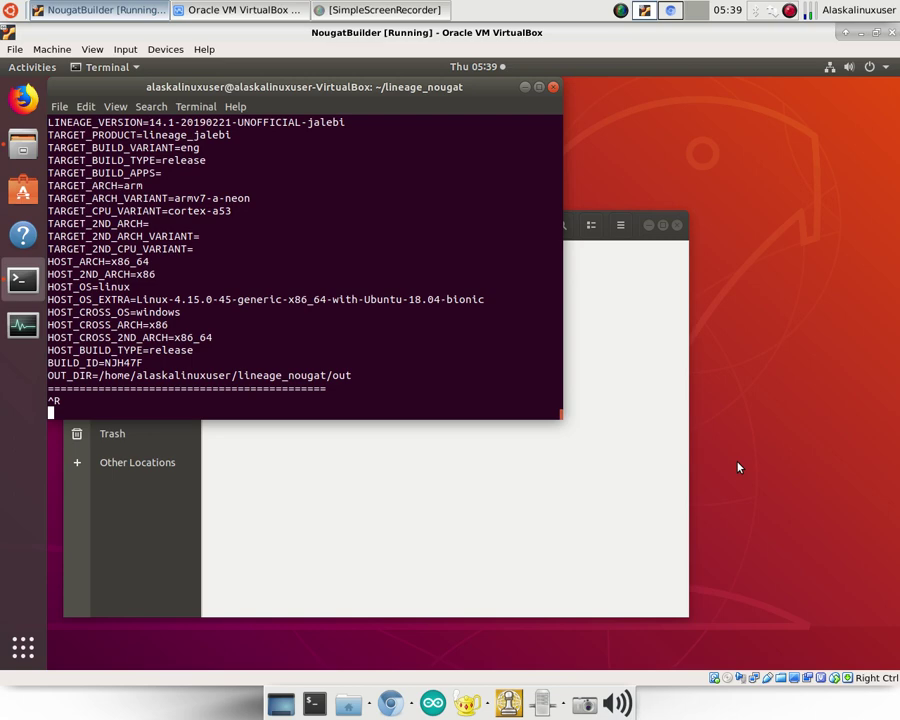
- Review the LineageOS build configuration printed in the terminal and highlight the device name in the LINEAGE_VERSION line
scroll(300, 349, up, 3)
scroll(300, 349, down, 3)
scroll(300, 349, down, 1)
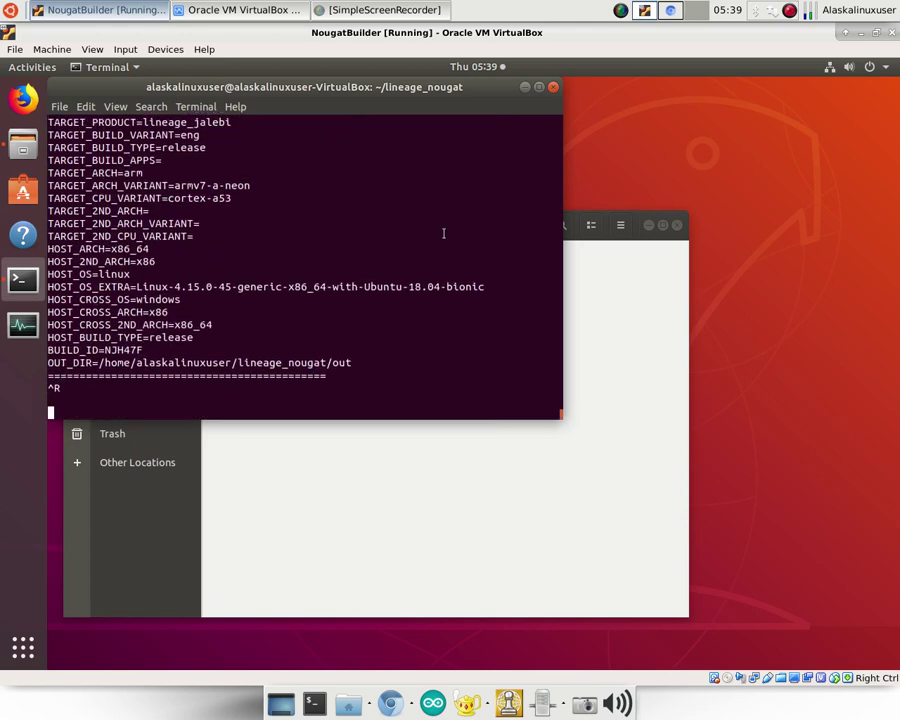
scroll(440, 235, up, 4)
scroll(423, 254, up, 1)
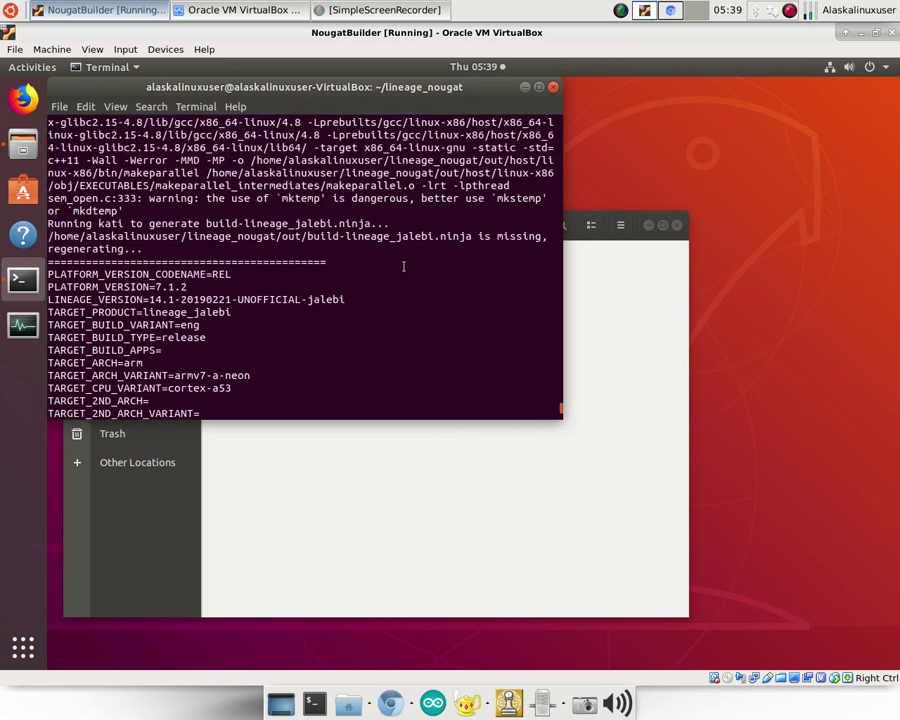
mouse_move(303, 309)
mouse_down()
mouse_move(356, 296)
mouse_move(307, 299)
mouse_up()
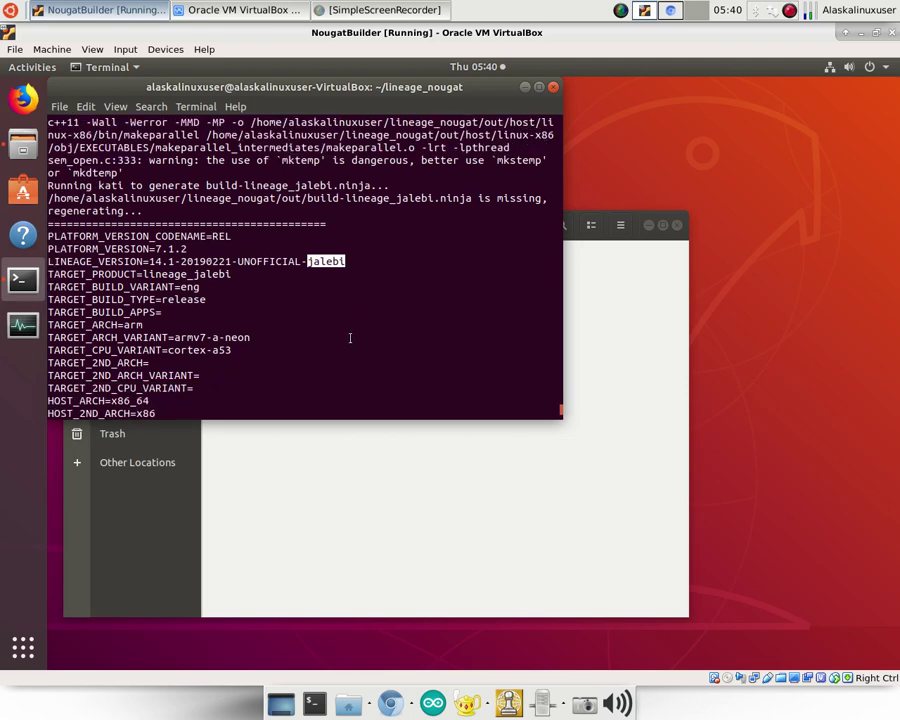
key(ctrl+r)
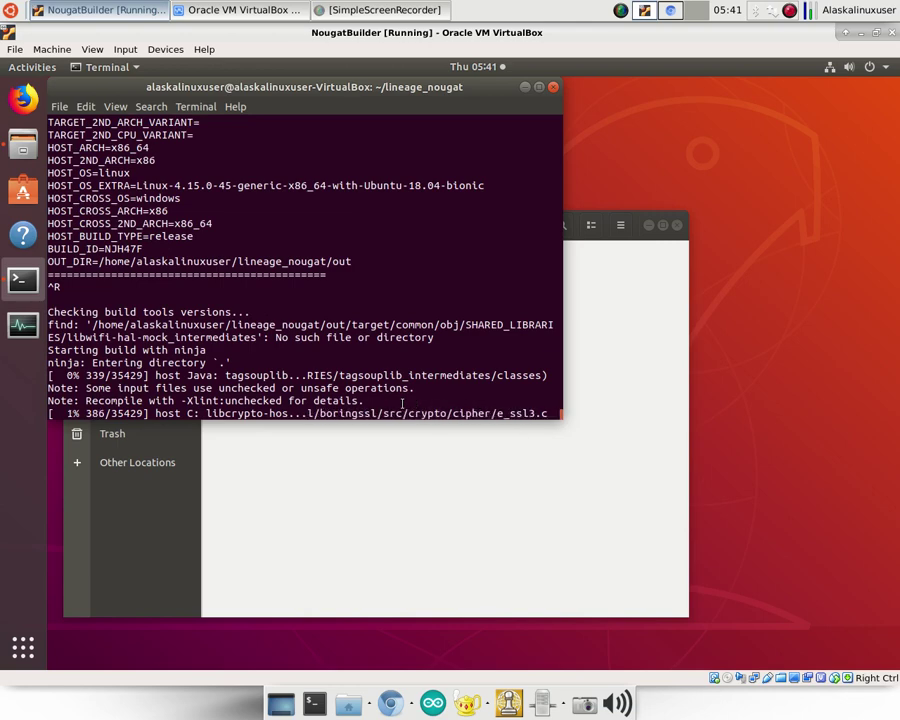
- Interrupt the running build and turn ninja off for the shell session with export USE_NINJA=false
key(ctrl+c)
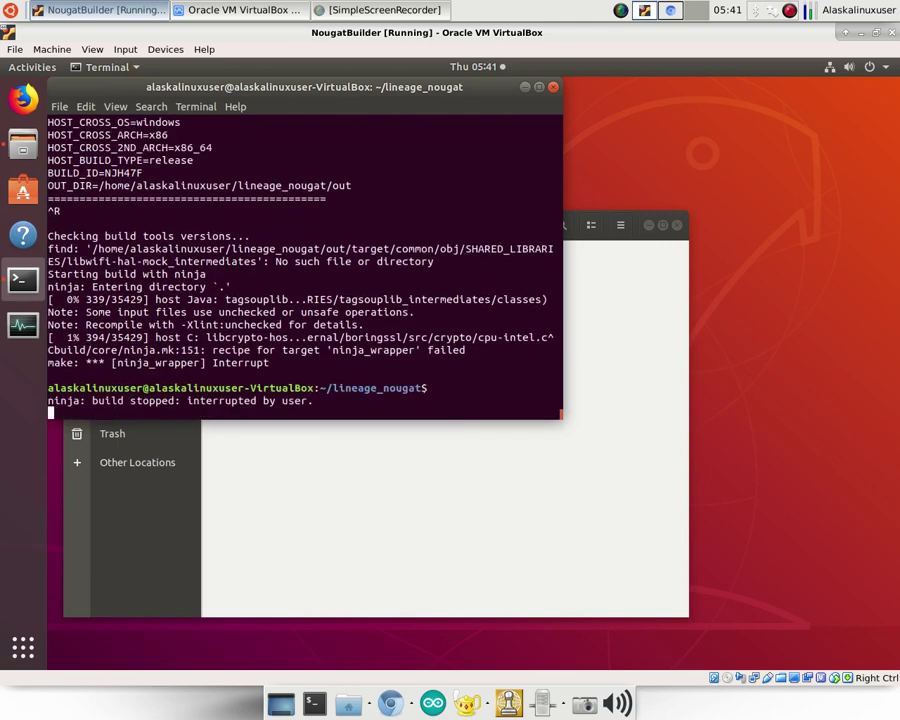
key(Return)
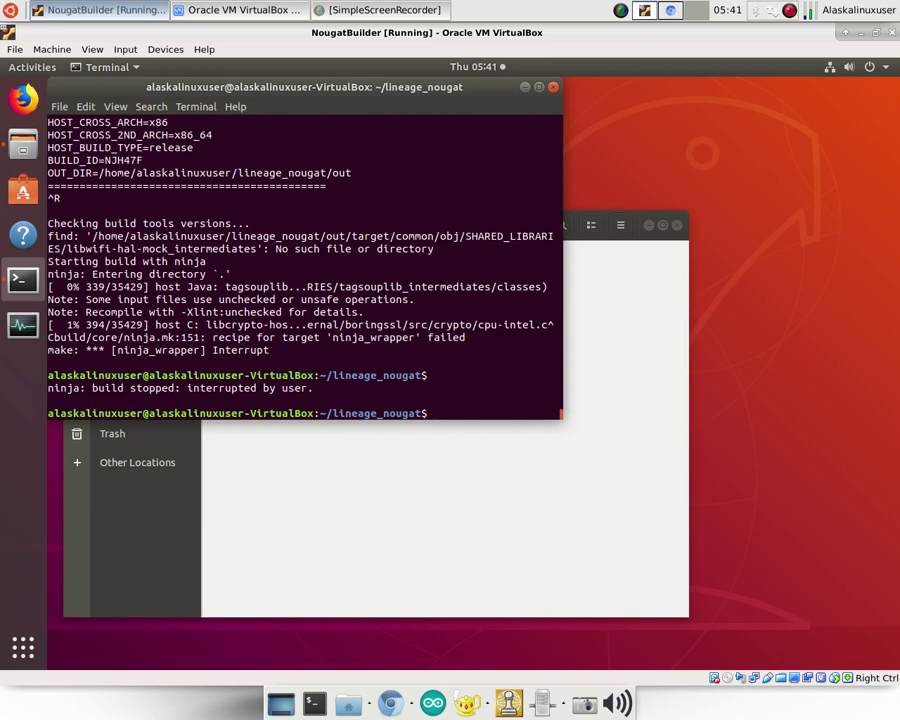
text(export USE_NINJA)
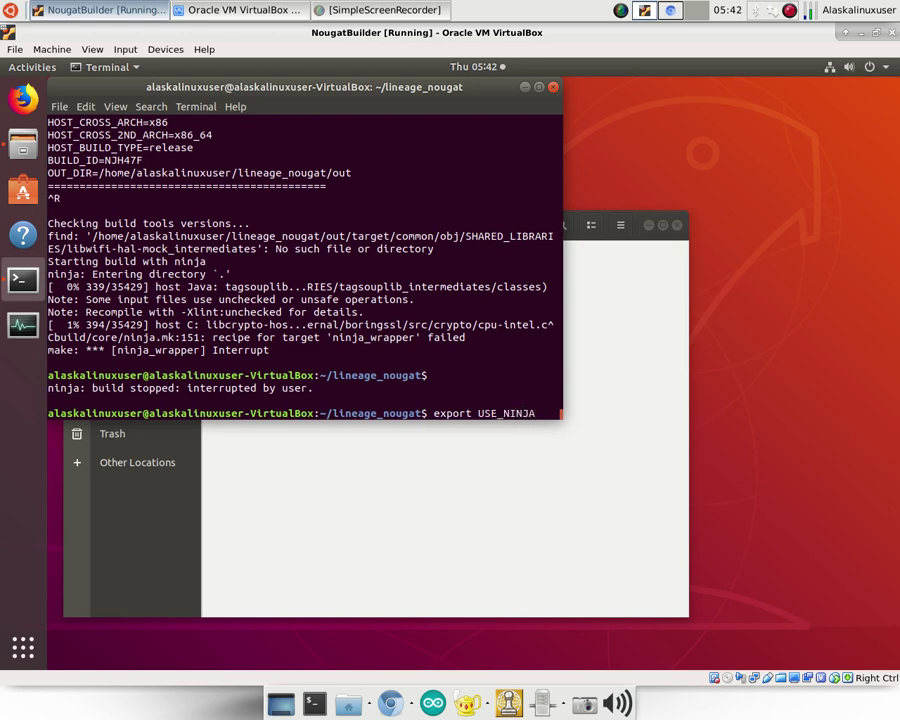
text(=false)
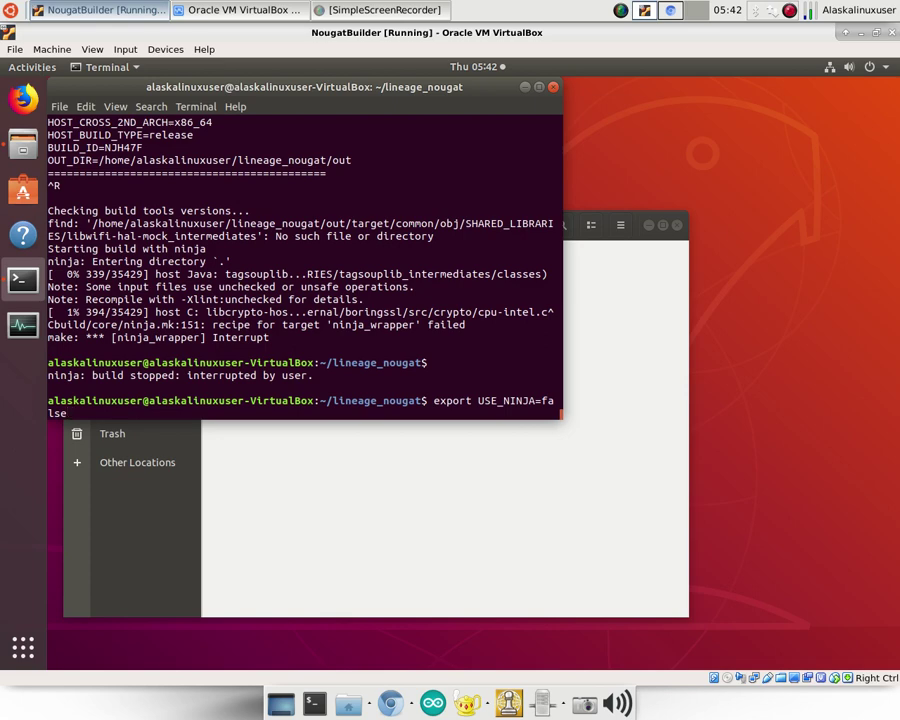
key(Return)
- Rerun brunch lineage_jalebi-eng to build with ninja disabled
key(Up)
key(Up)
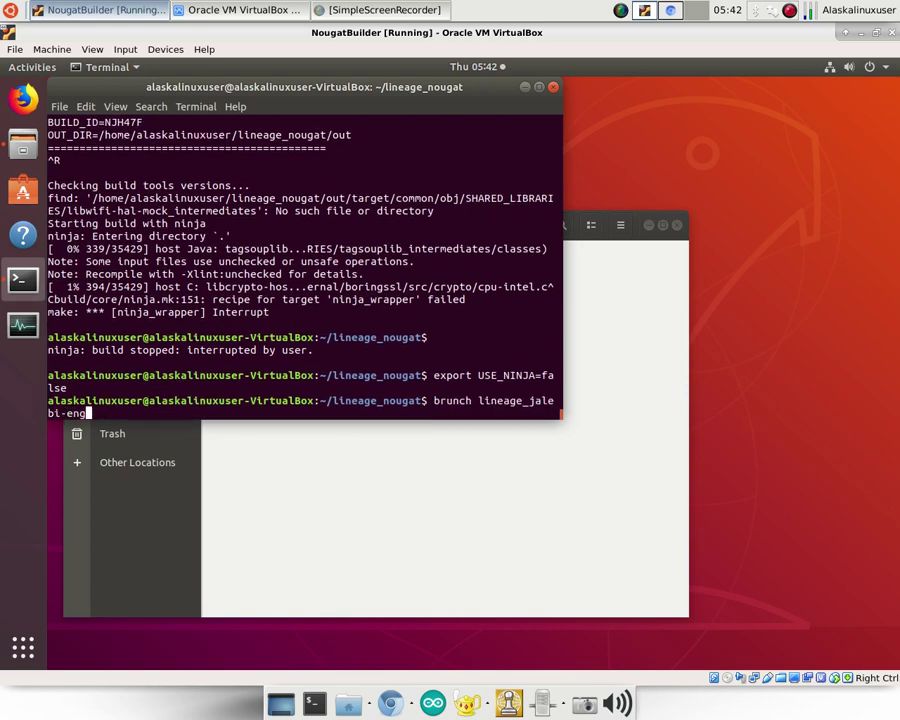
key(Return)
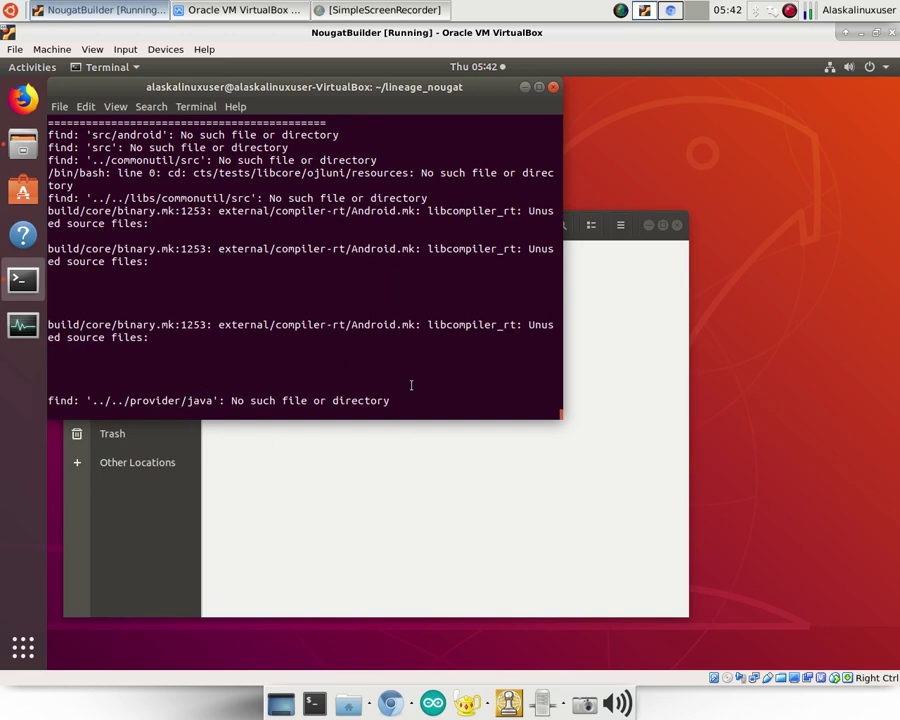
- Compare the new build output with the earlier ninja build's output and make the terminal window taller
scroll(392, 288, down, 10)
scroll(324, 248, up, 3)
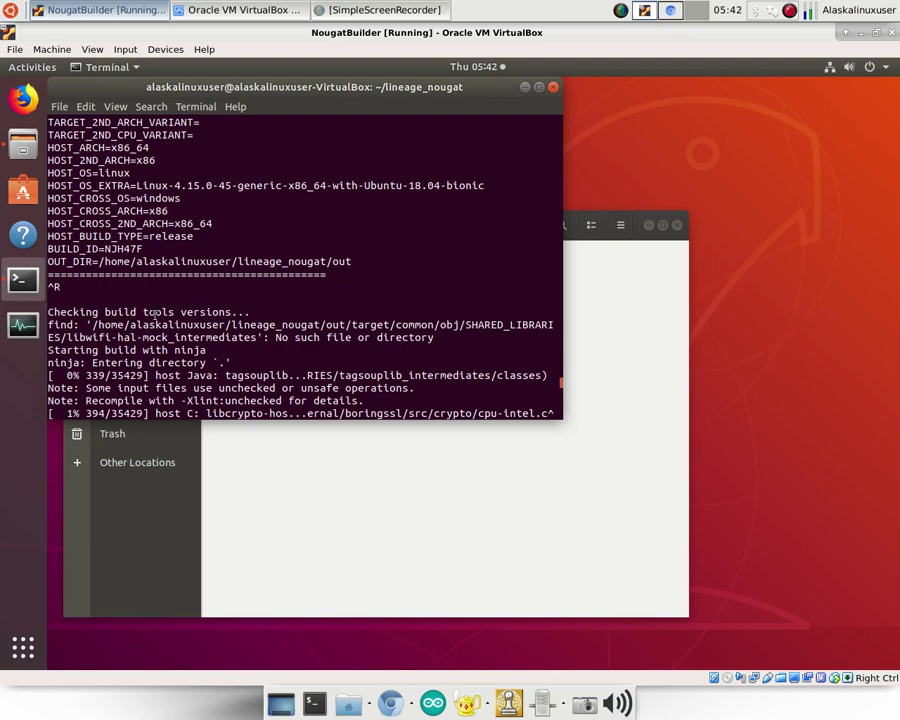
scroll(157, 318, down, 1)
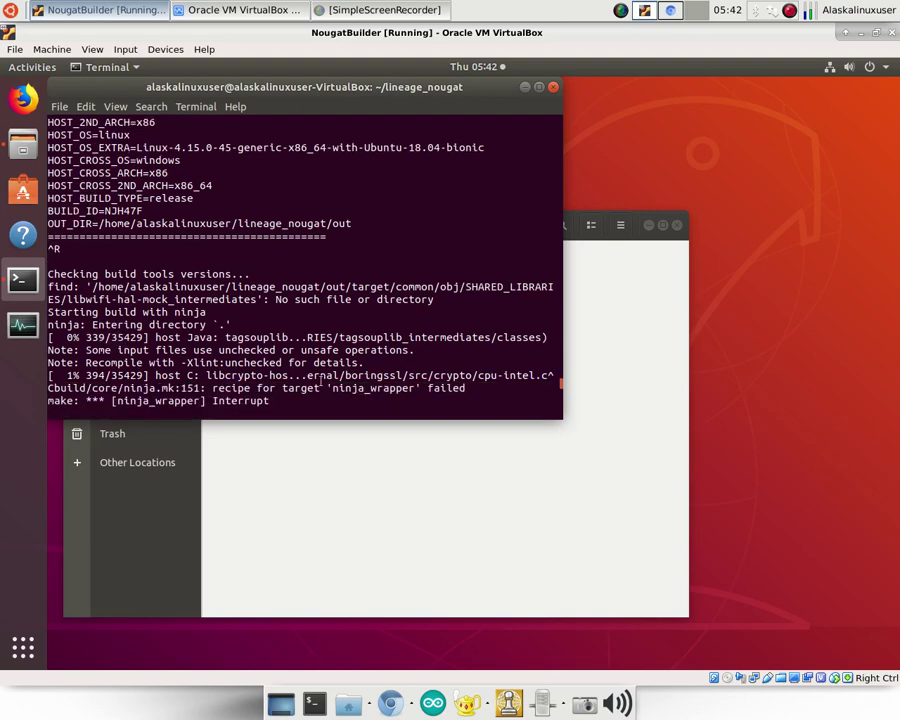
scroll(319, 351, down, 15)
scroll(319, 351, down, 6)
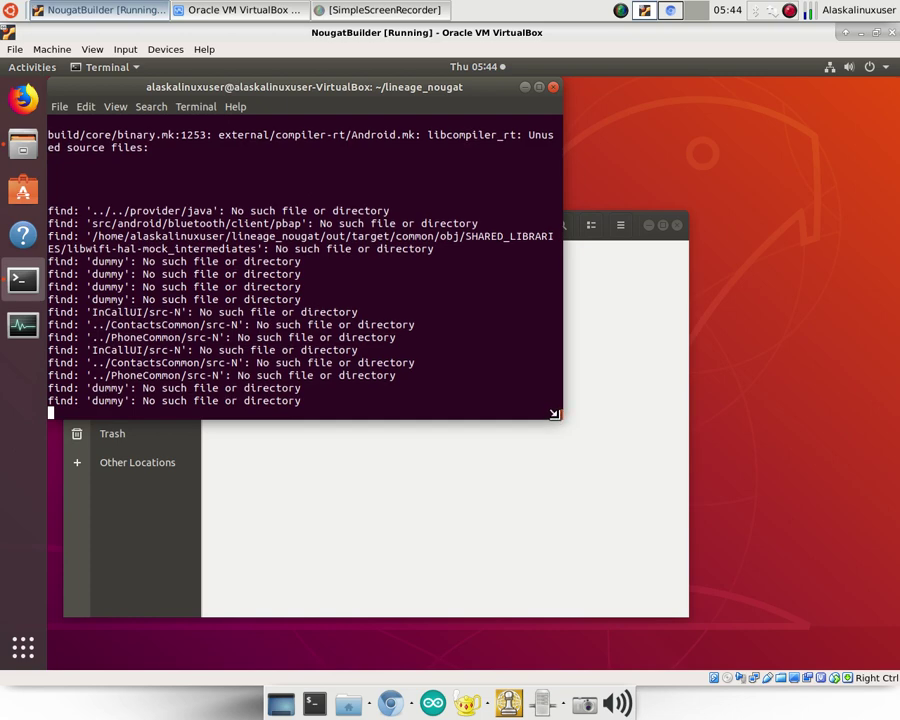
drag(561, 424, 569, 610)
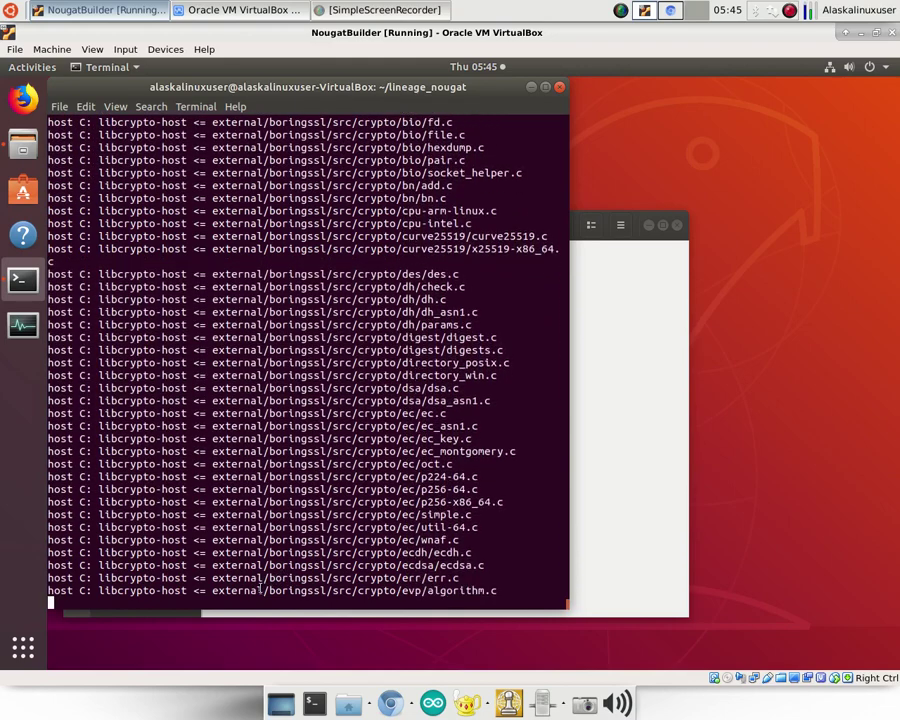
- Interrupt the build and turn ninja back on with export USE_NINJA=true
key(ctrl+c)
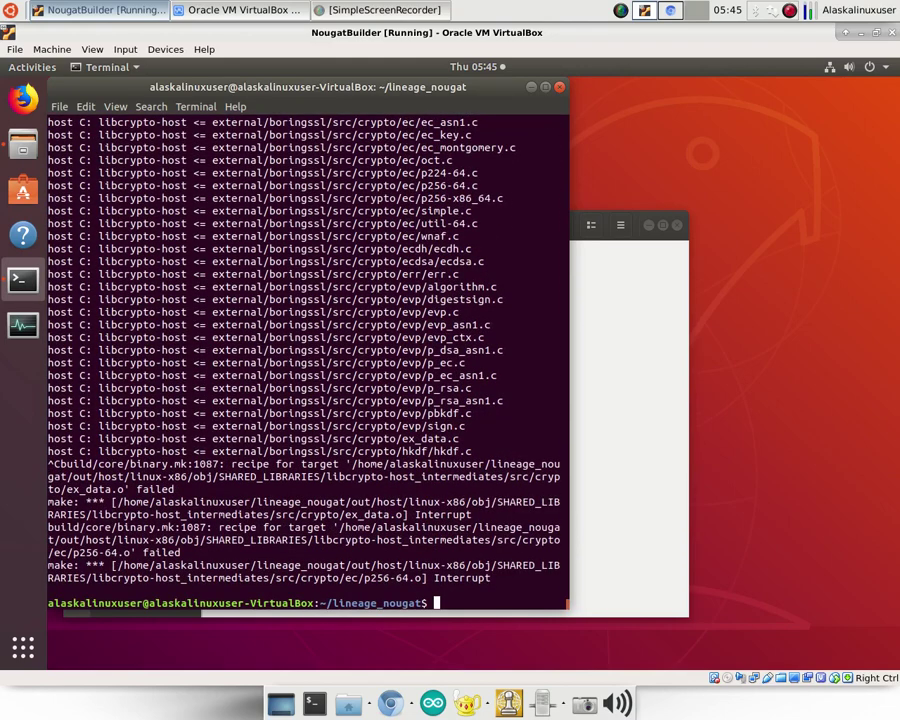
key(Up)
key(Up)
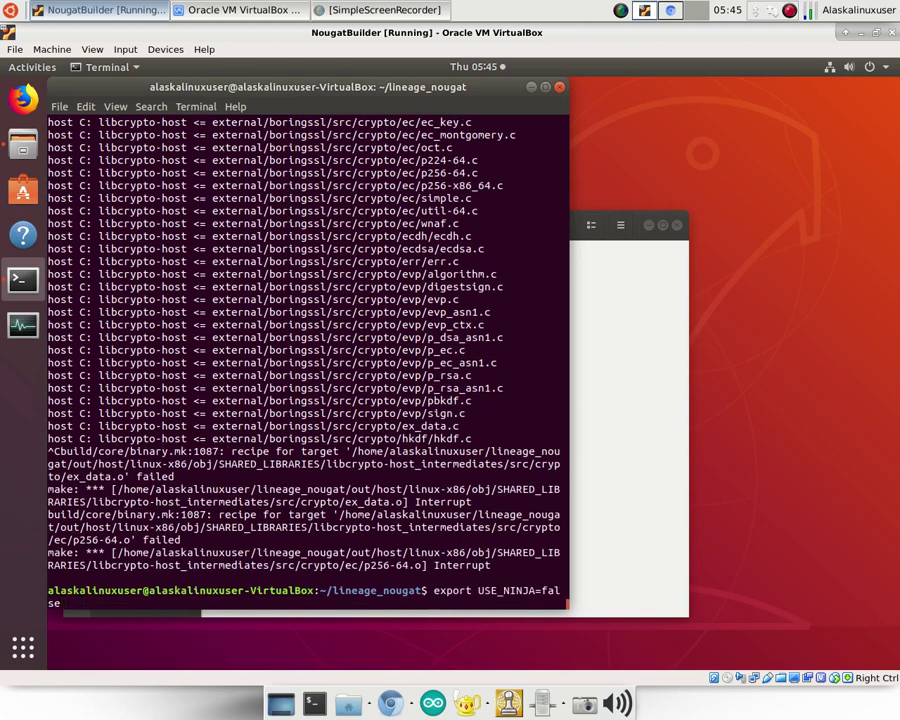
key(BackSpace)
key(BackSpace)
key(BackSpace)
key(BackSpace)
key(BackSpace)
text(true)
key(Return)
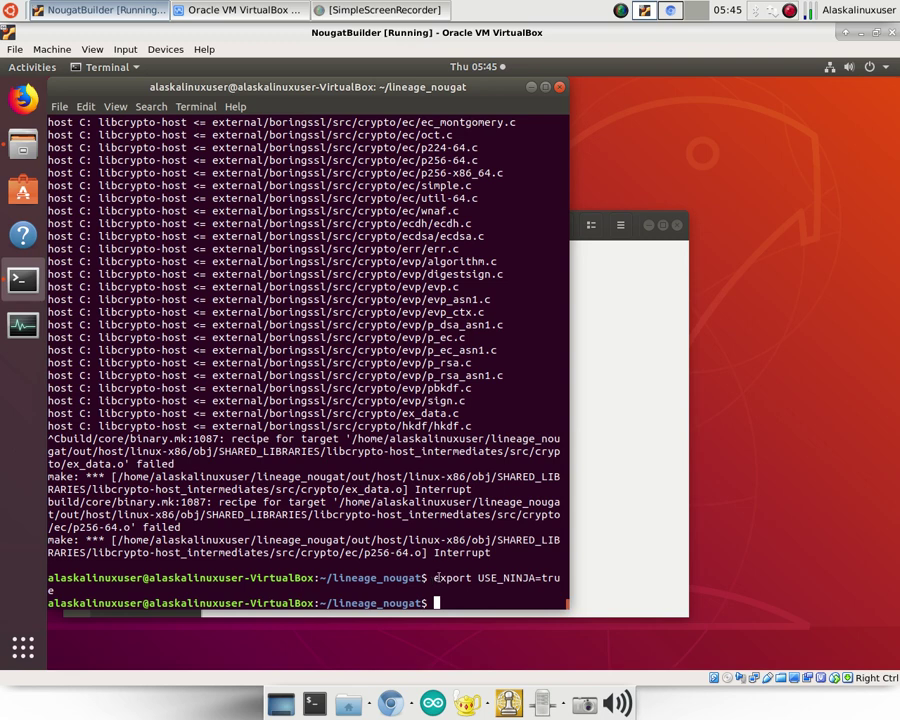
drag(430, 580, 540, 578)
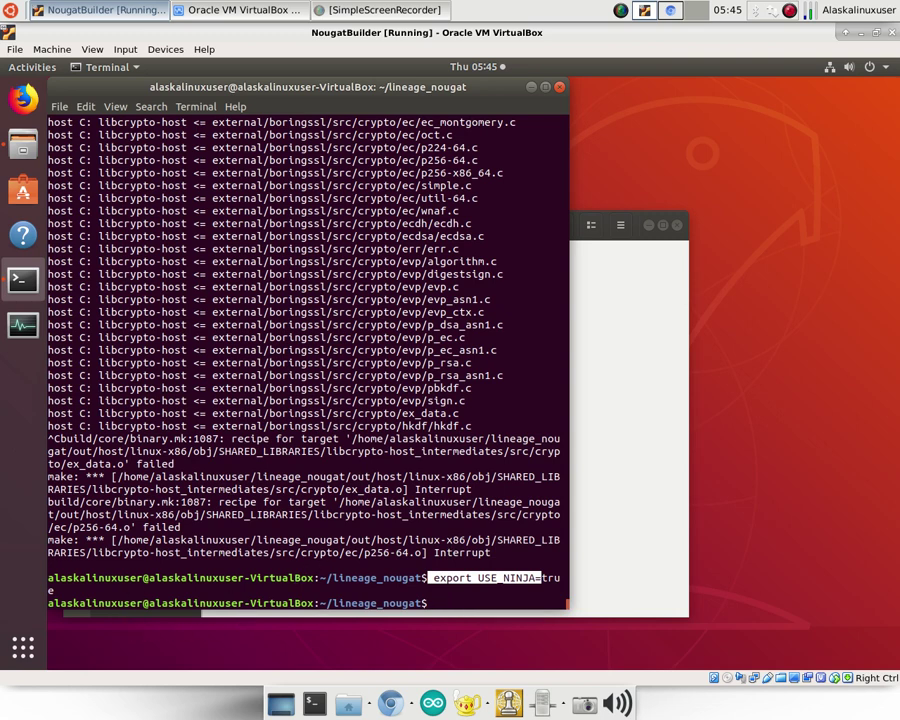
text(cat ~)
key(BackSpace)
key(BackSpace)
key(BackSpace)
key(BackSpace)
key(BackSpace)
- Open a new terminal tab, go to the home directory and list all its files with ls -lah
click(152, 106)
mouse_move(193, 108)
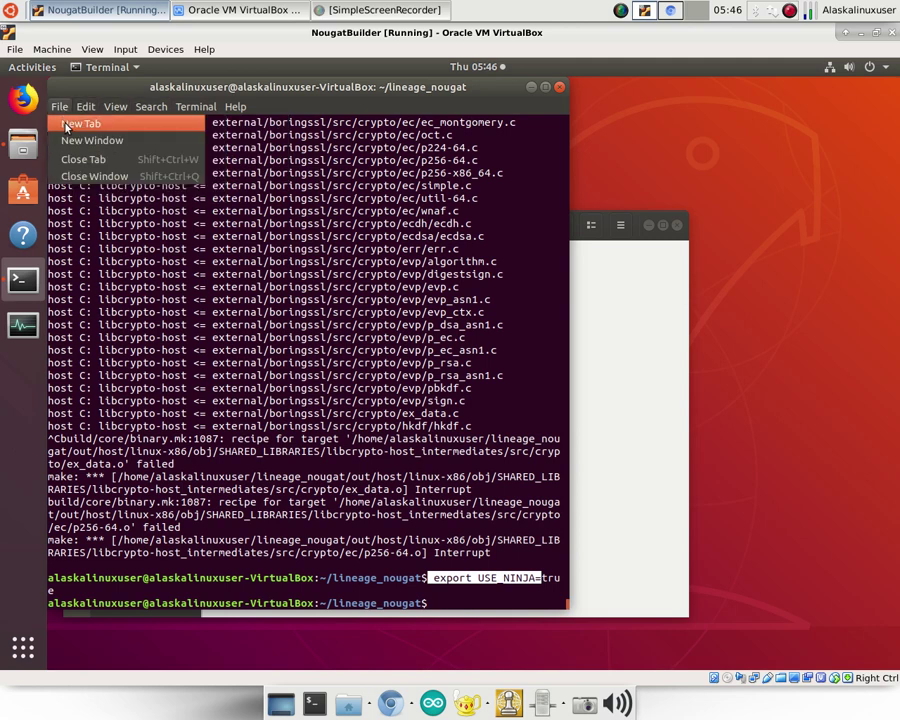
click(66, 125)
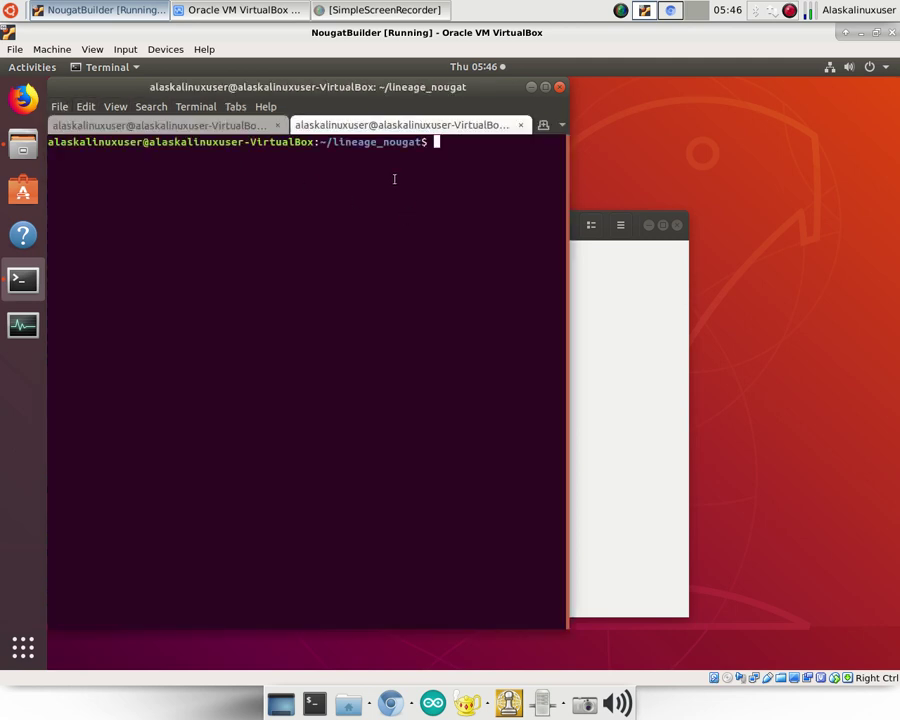
text(cd)
key(Return)
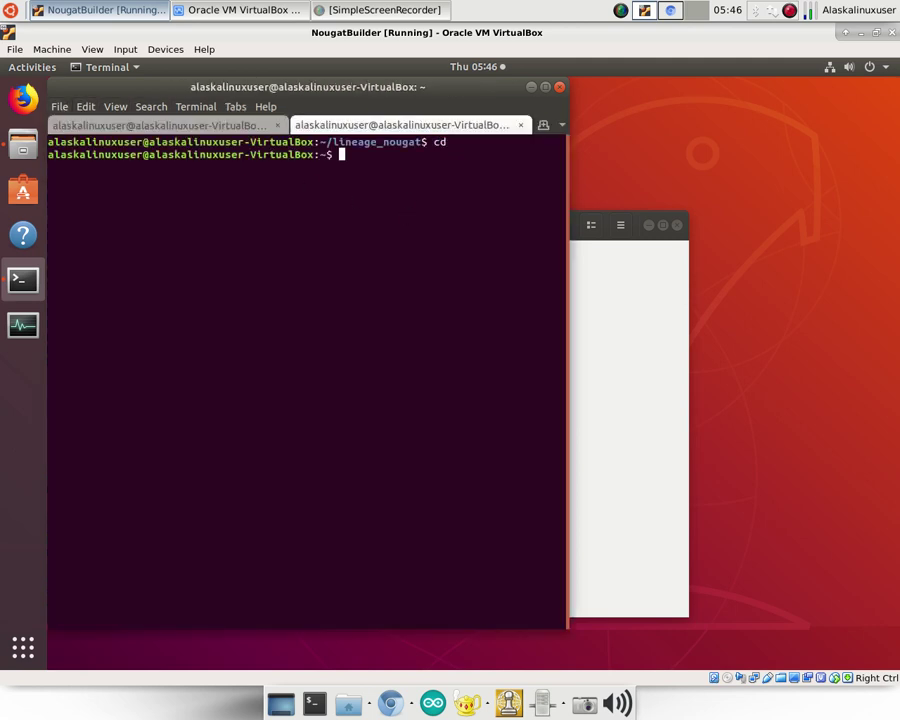
text(ls -lah)
key(Return)
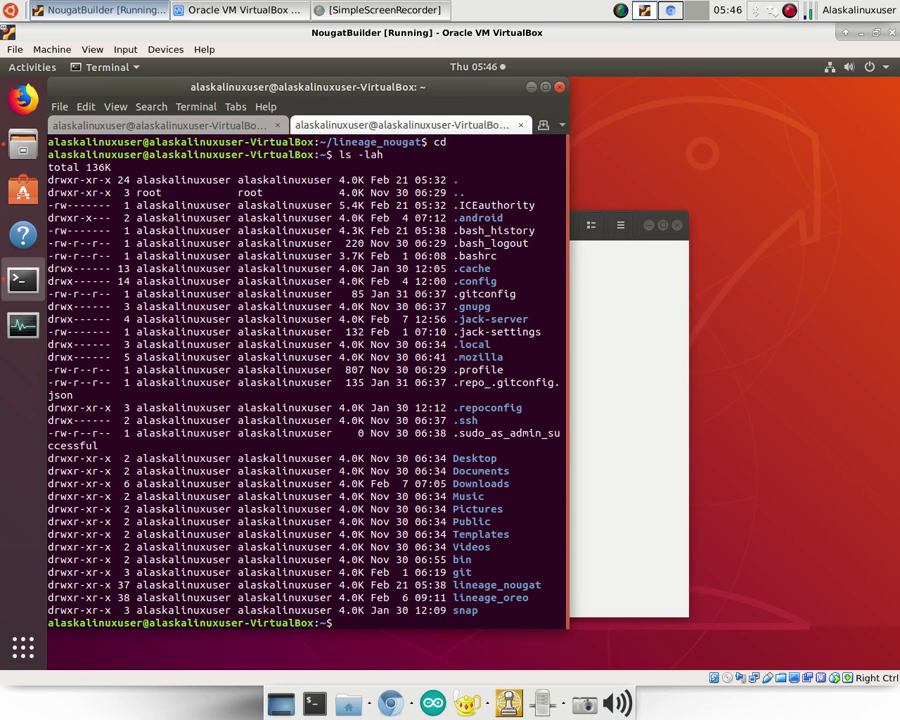
- Print the .bashrc file in the terminal and highlight its export LC_ALL=C line
double_click(476, 256)
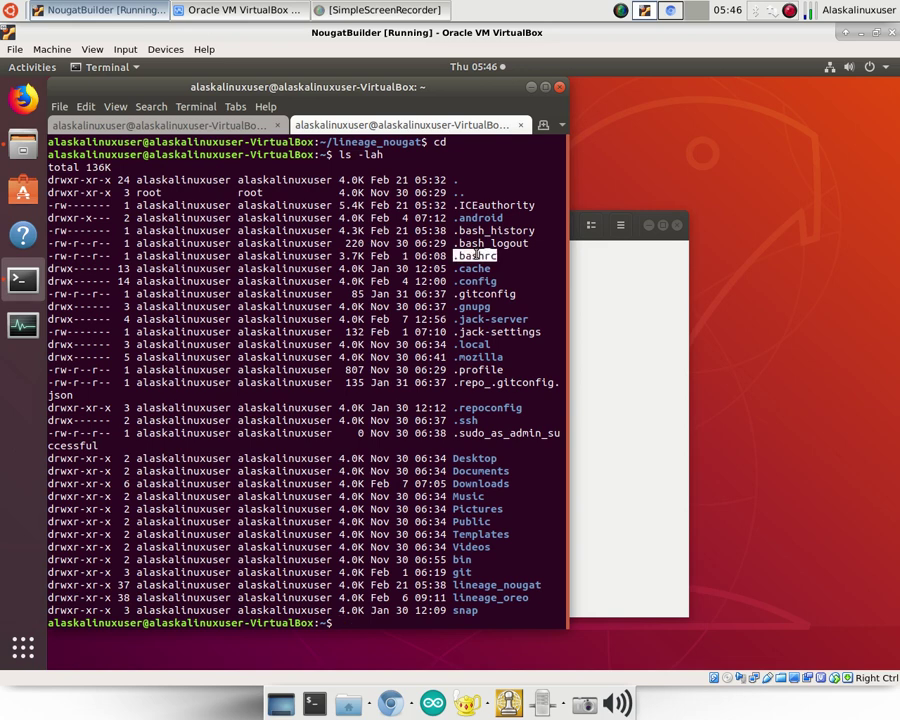
text(cat .bashrc)
key(Return)
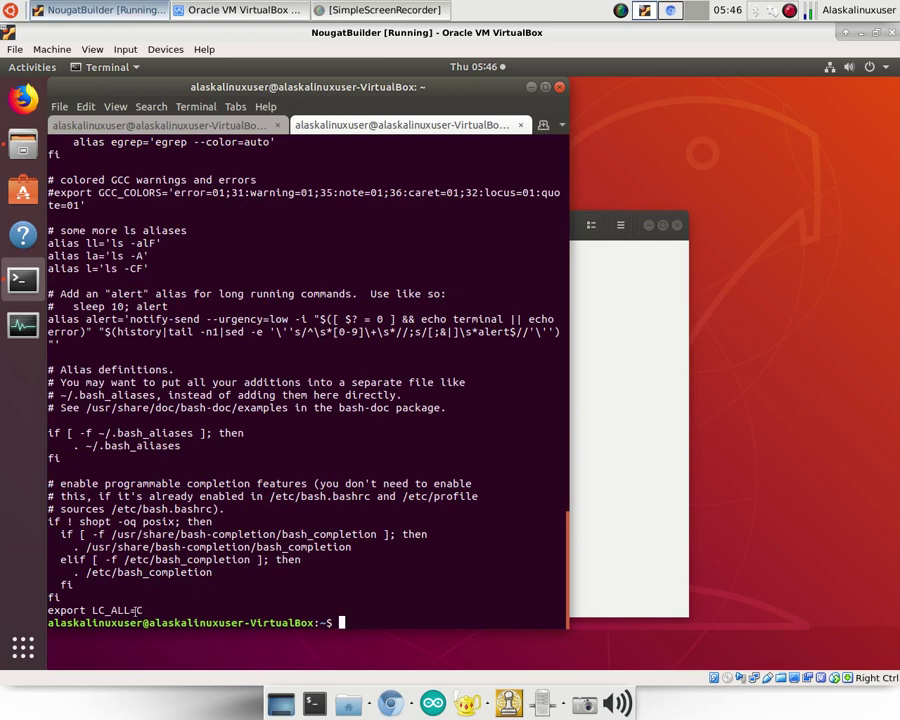
drag(143, 610, 47, 610)
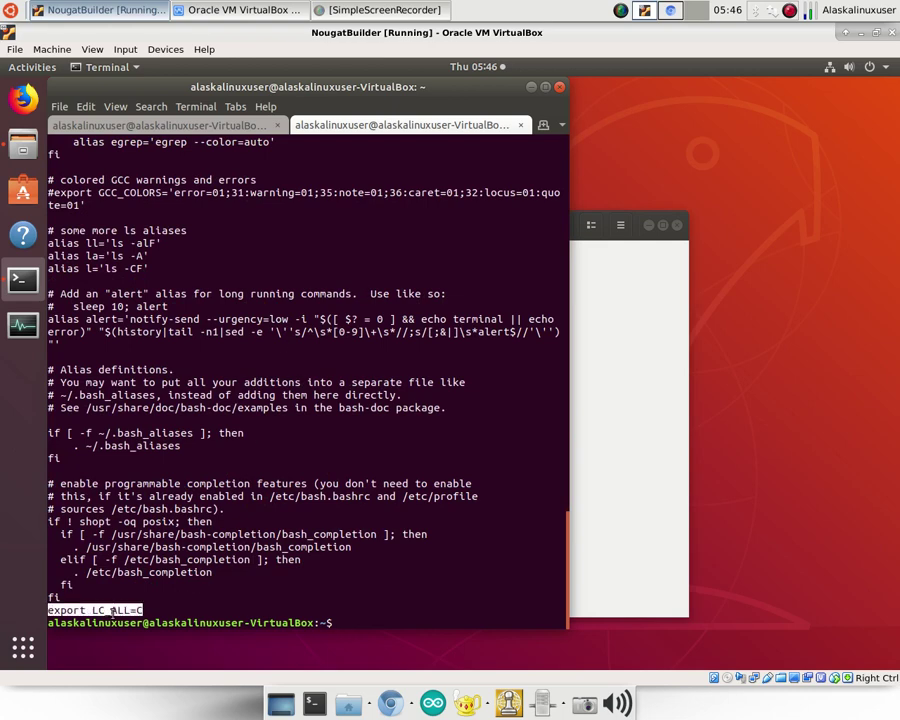
click(150, 608)
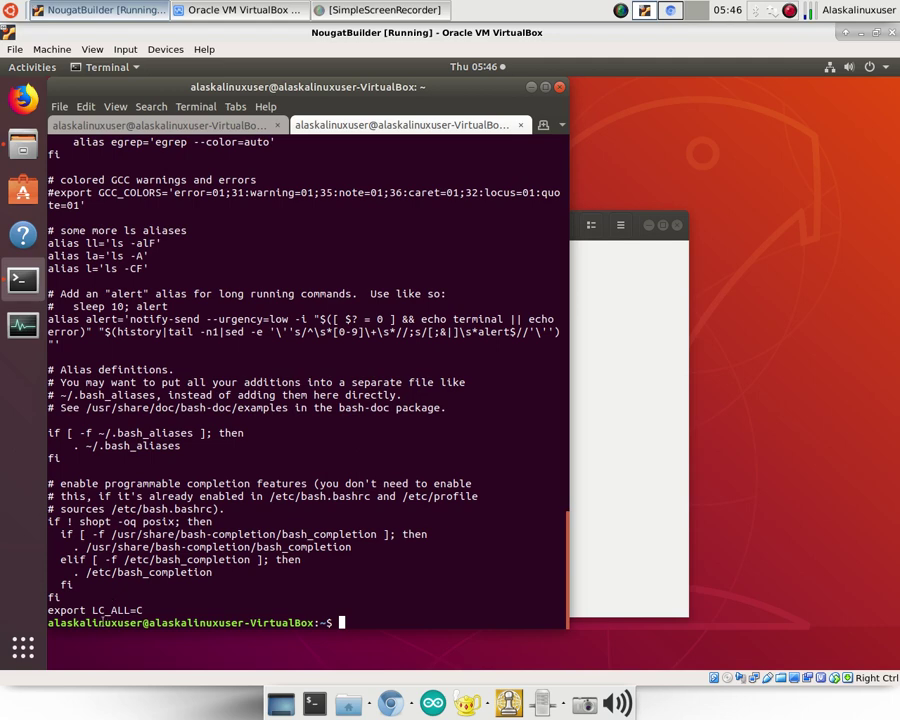
key(Up)
key(Up)
key(Up)
key(Up)
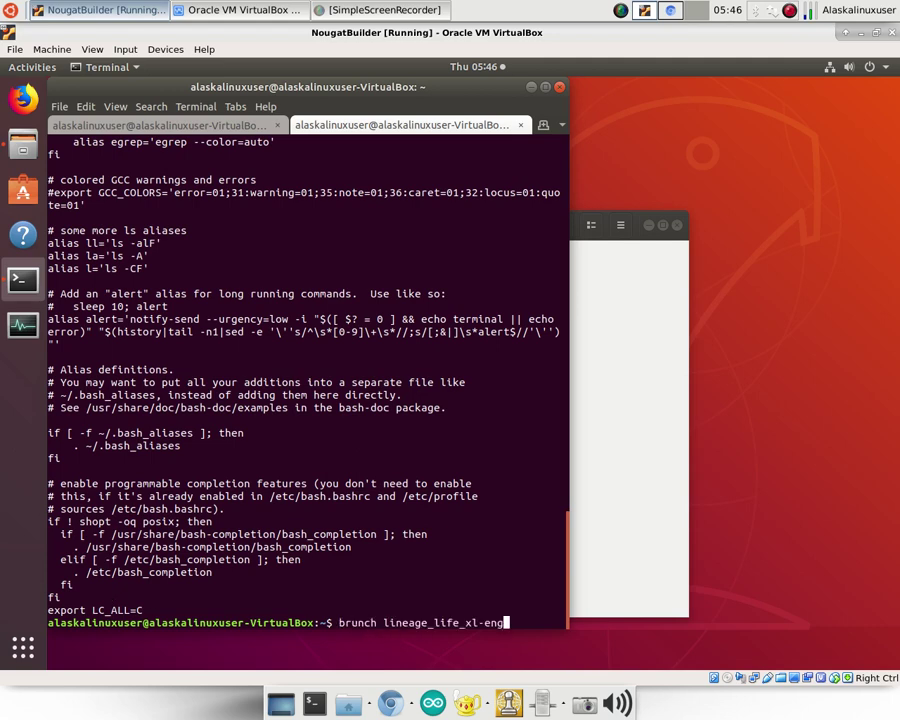
key(Down)
key(Up)
key(Down)
key(Down)
key(Down)
key(Down)
- Return to the lineage_nougat terminal session and widen the terminal window
click(170, 124)
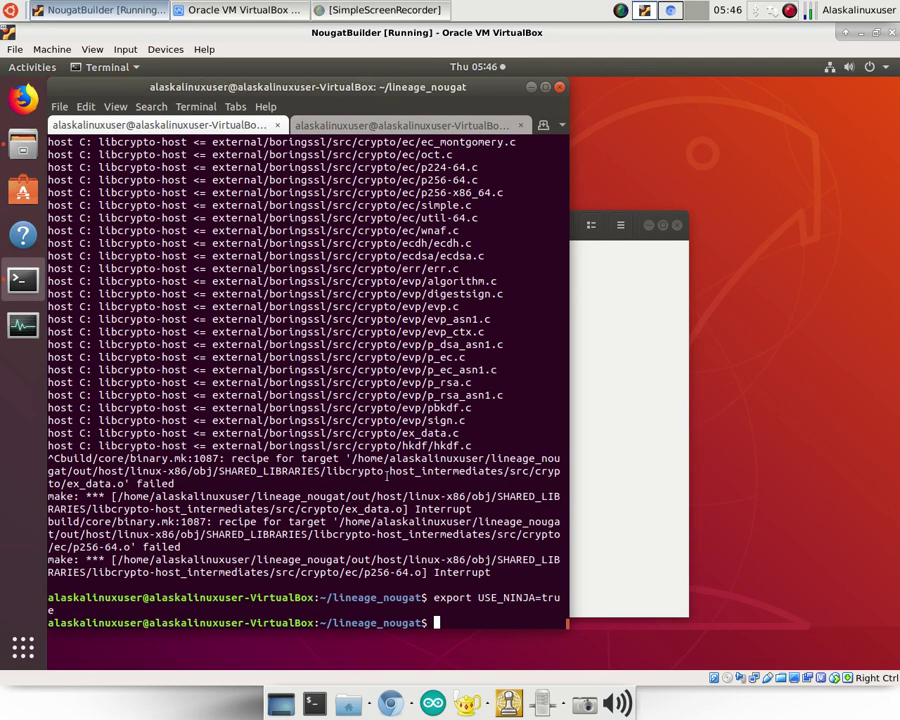
key(Up)
key(Up)
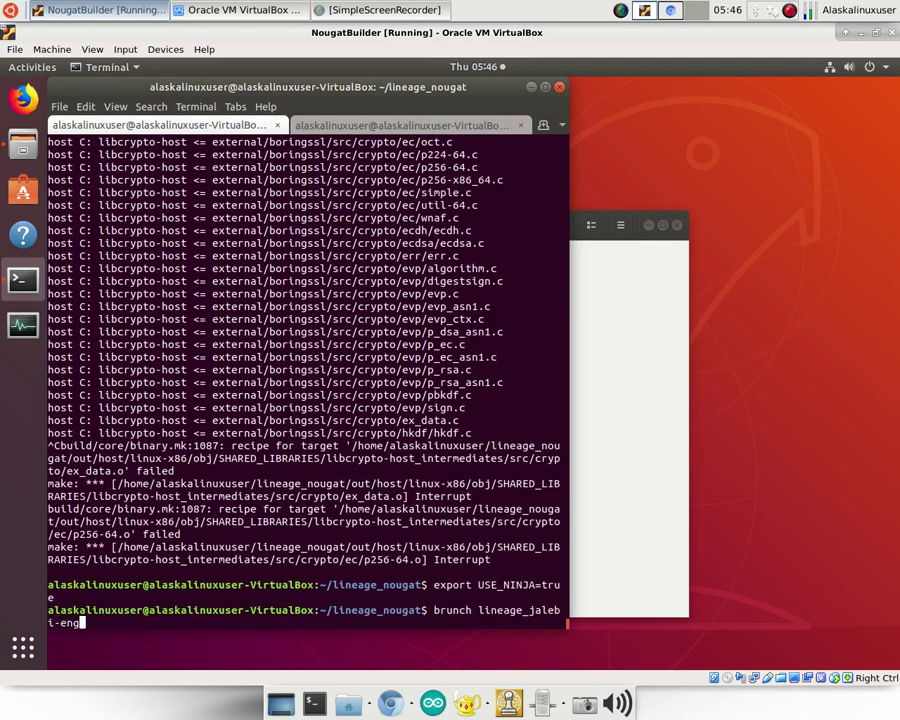
key(Up)
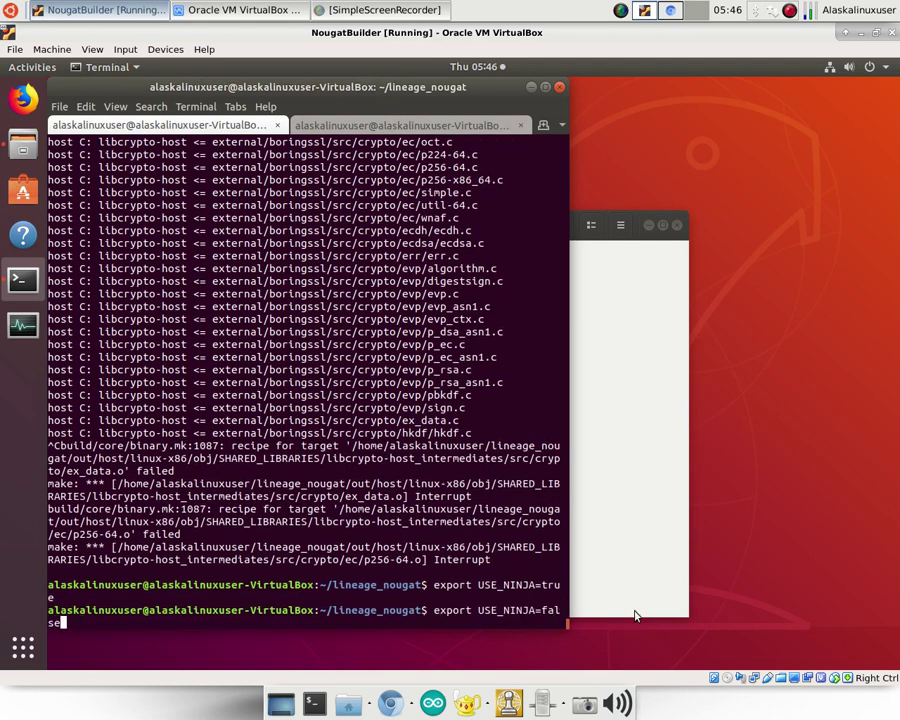
drag(568, 563, 672, 572)
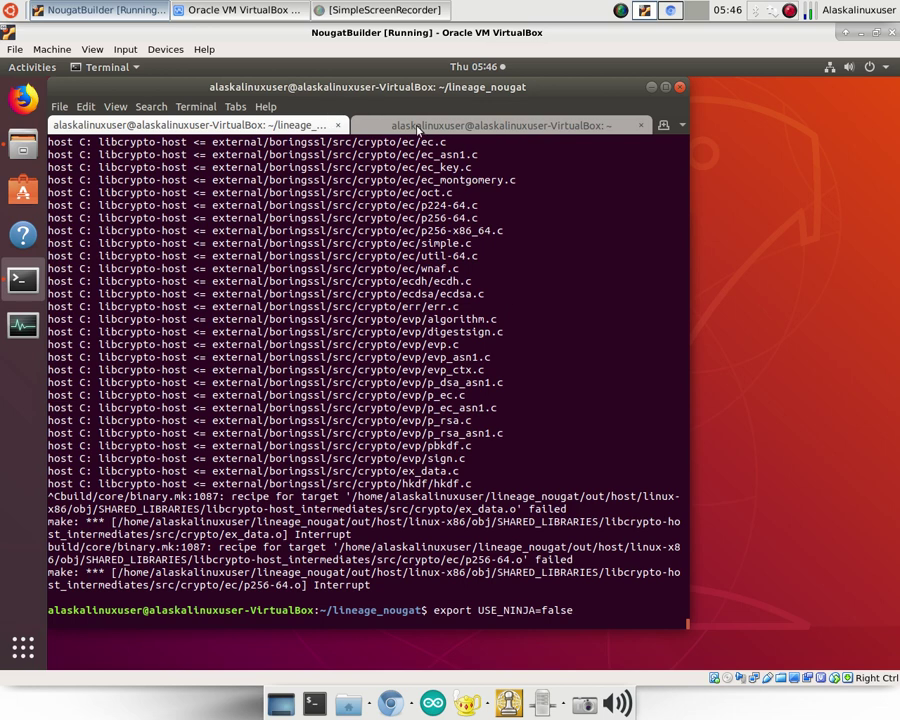
key(ctrl+Page_Down)
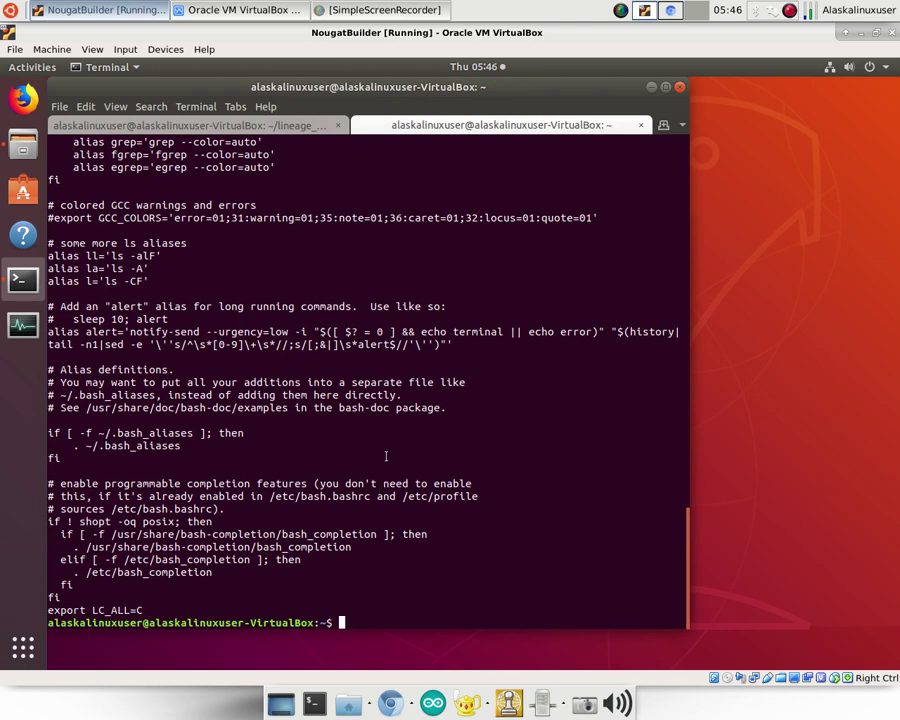
click(262, 127)
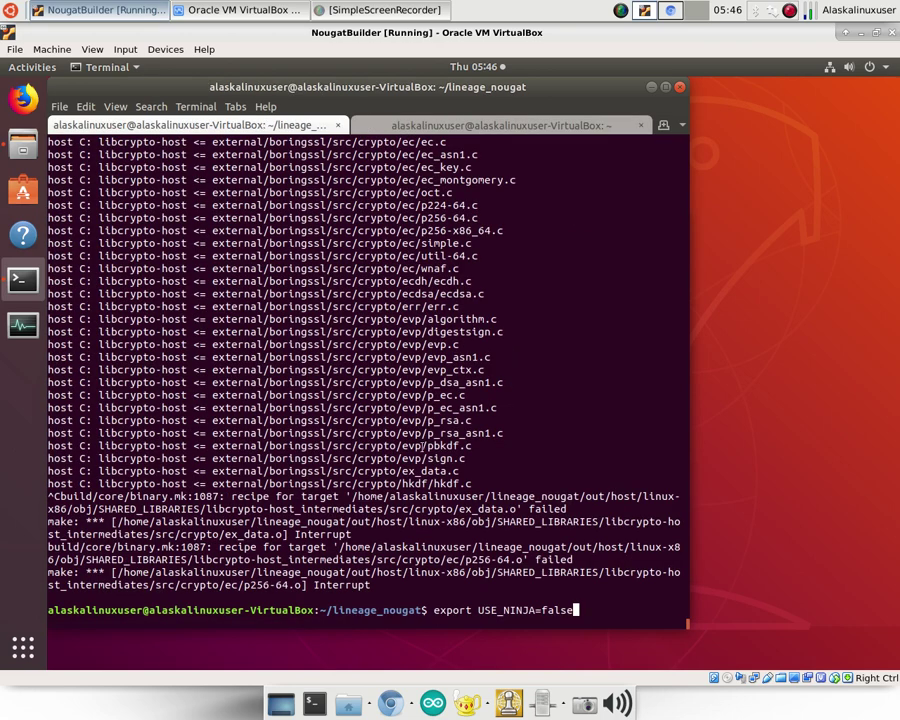
- Restart the device build from the lineage_nougat folder with brunch lineage_jalebi-eng
key(Up)
key(Up)
key(Down)
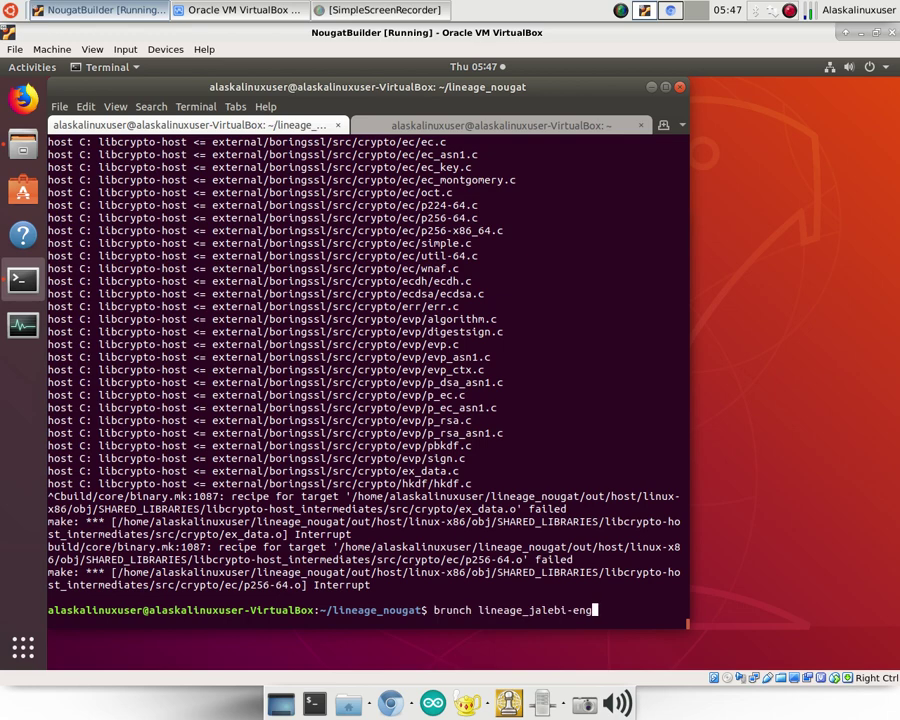
key(Return)
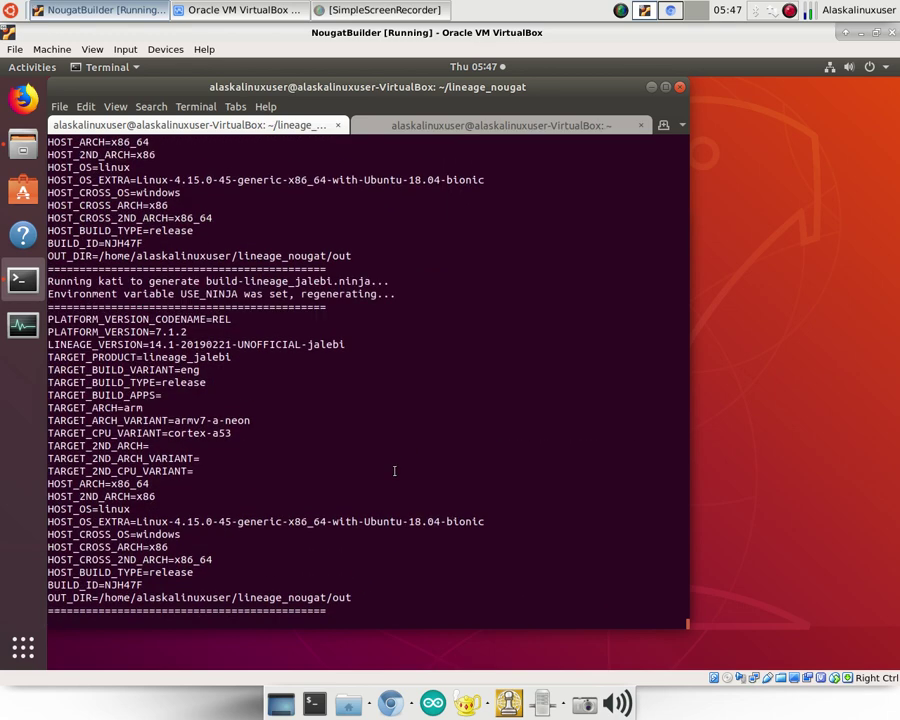
- Compare the running build's terminal output with the earlier interrupted run, and stop the build
scroll(375, 458, up, 15)
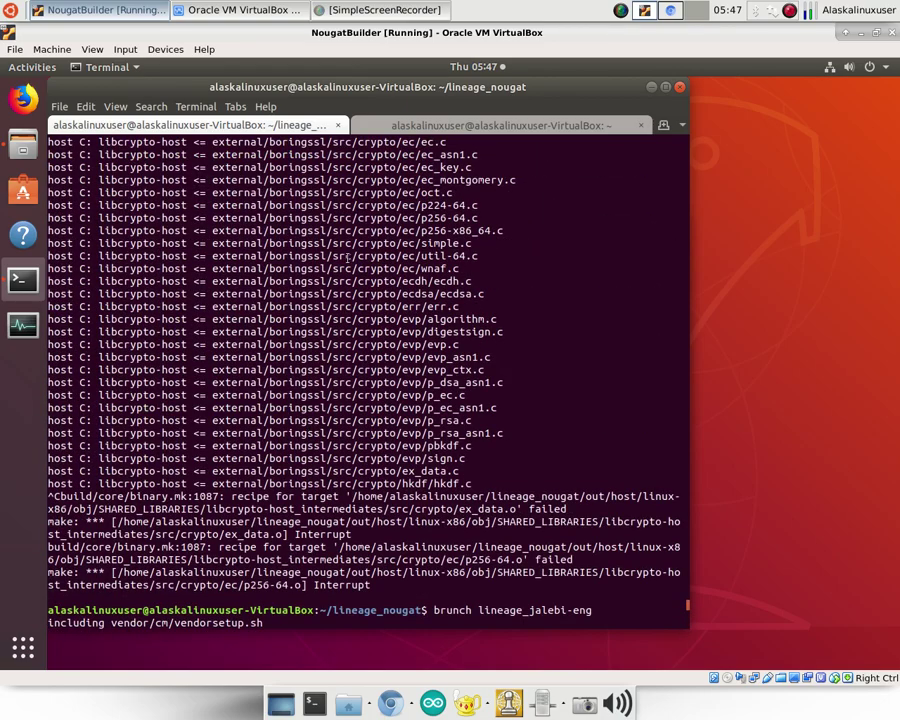
scroll(422, 325, down, 15)
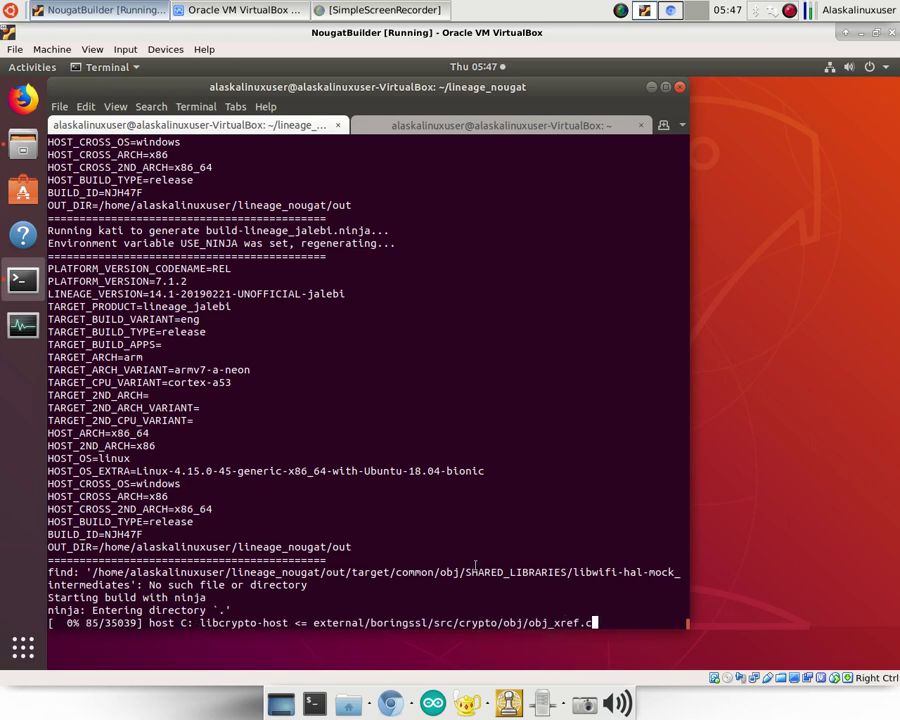
scroll(478, 538, up, 20)
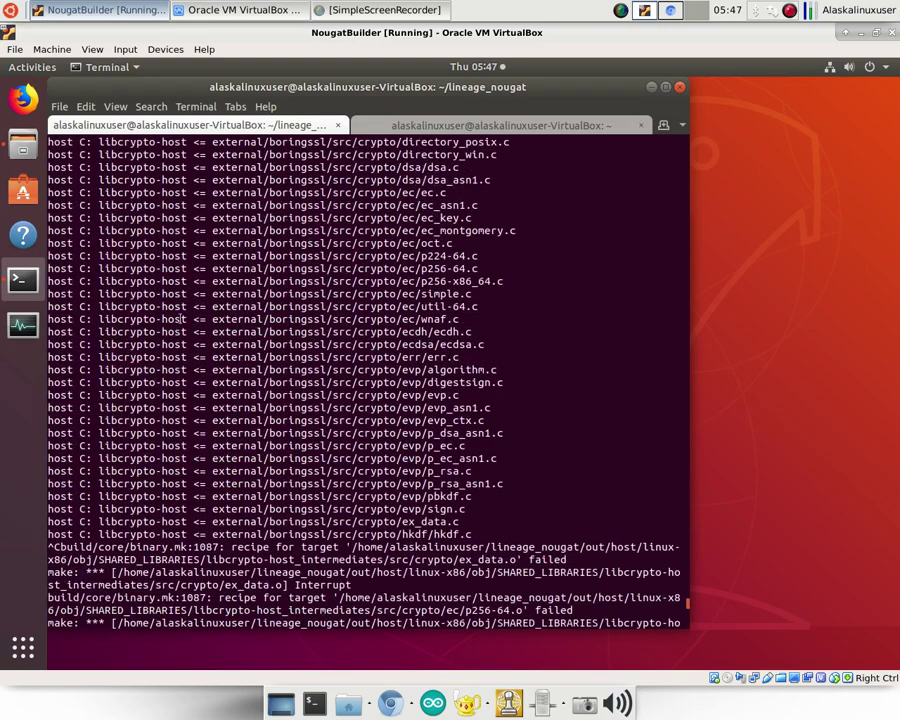
scroll(378, 514, down, 20)
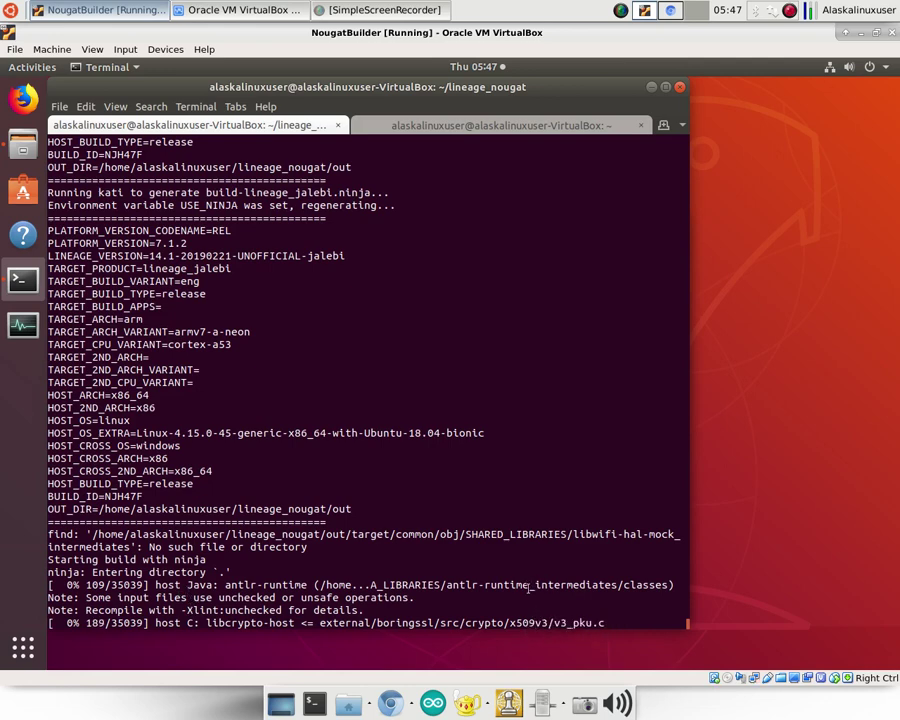
key(ctrl+c)
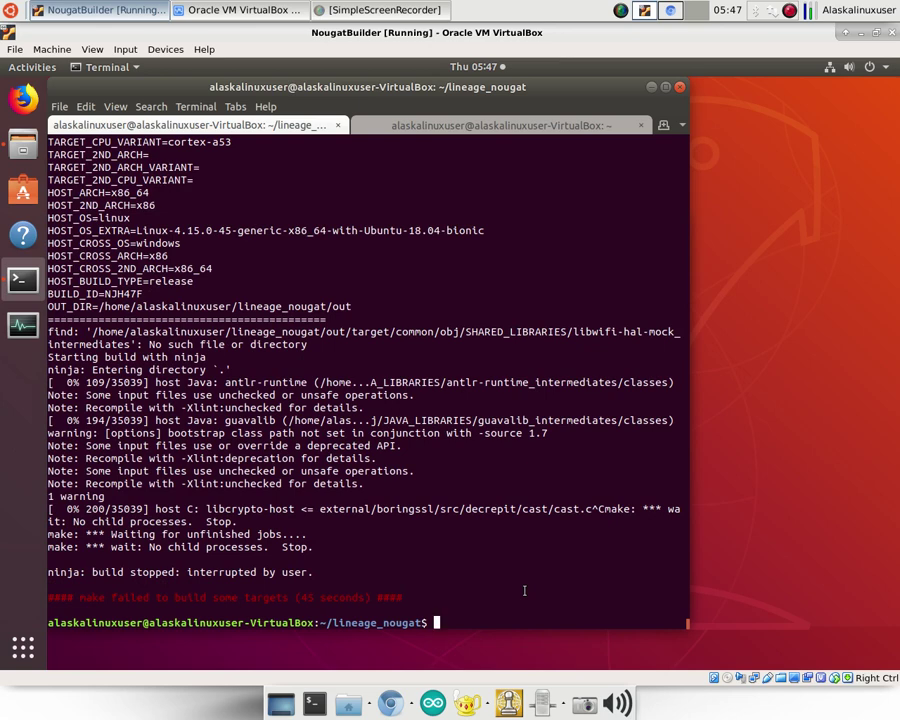
key(Return)
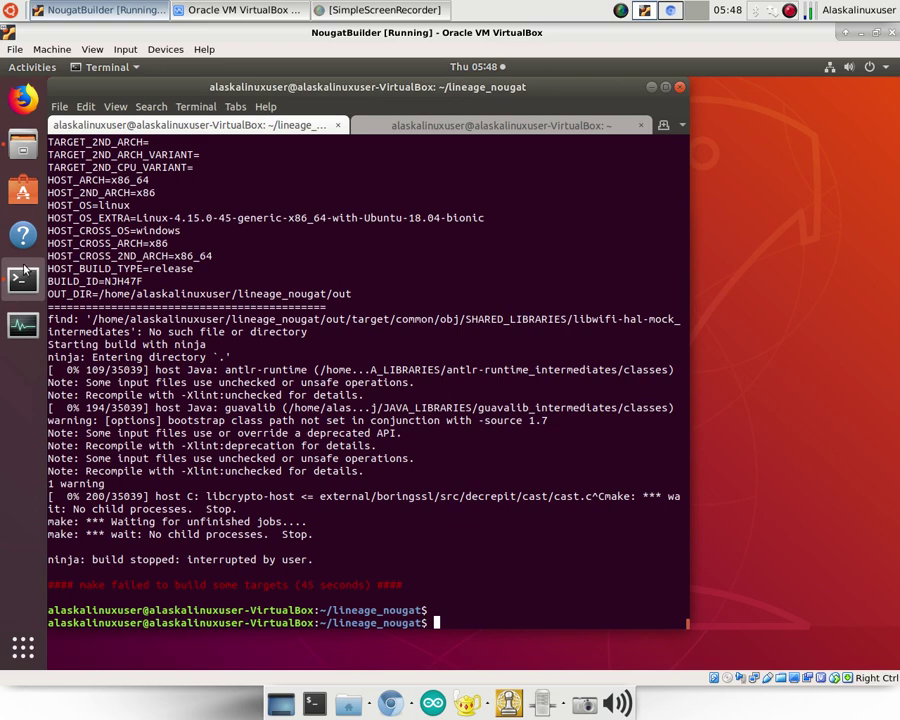
- Open BoardConfig.mk from the lineage_nougat/device/yu/jalebi folder in the text editor
click(23, 148)
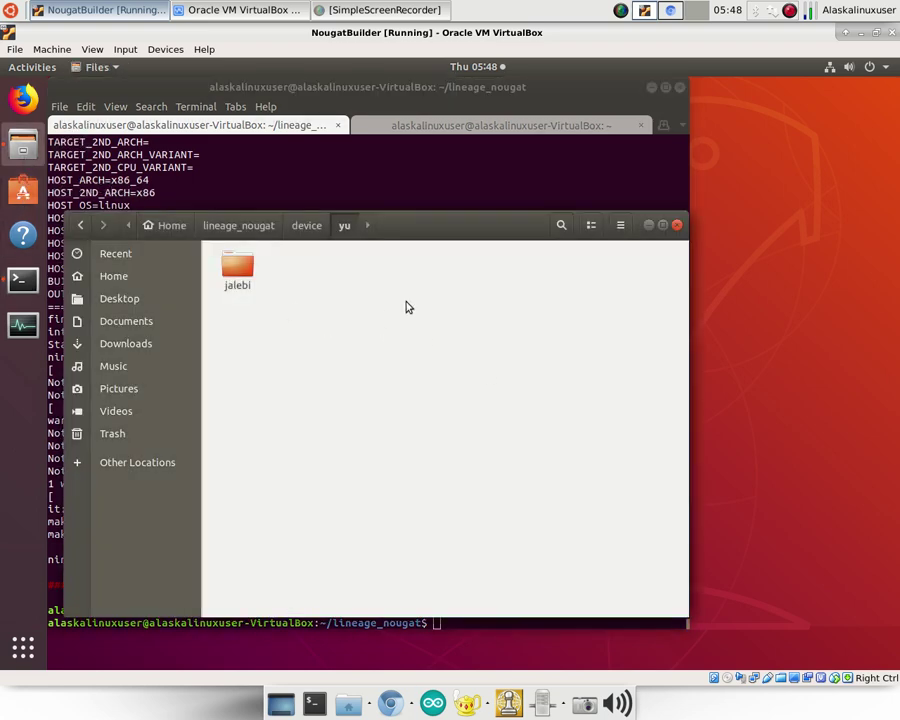
drag(453, 224, 569, 183)
double_click(353, 224)
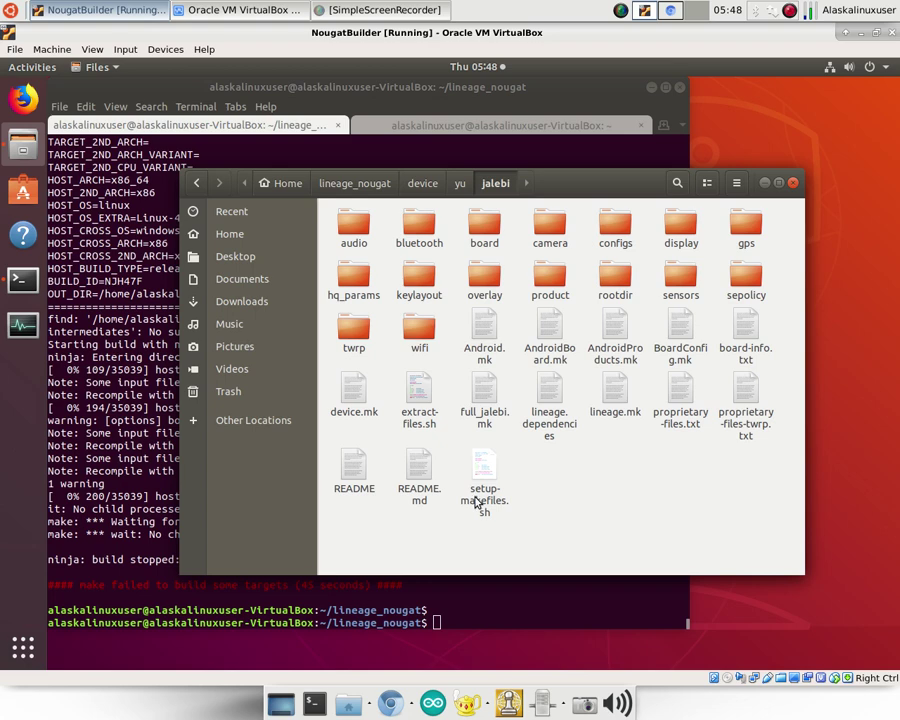
double_click(687, 327)
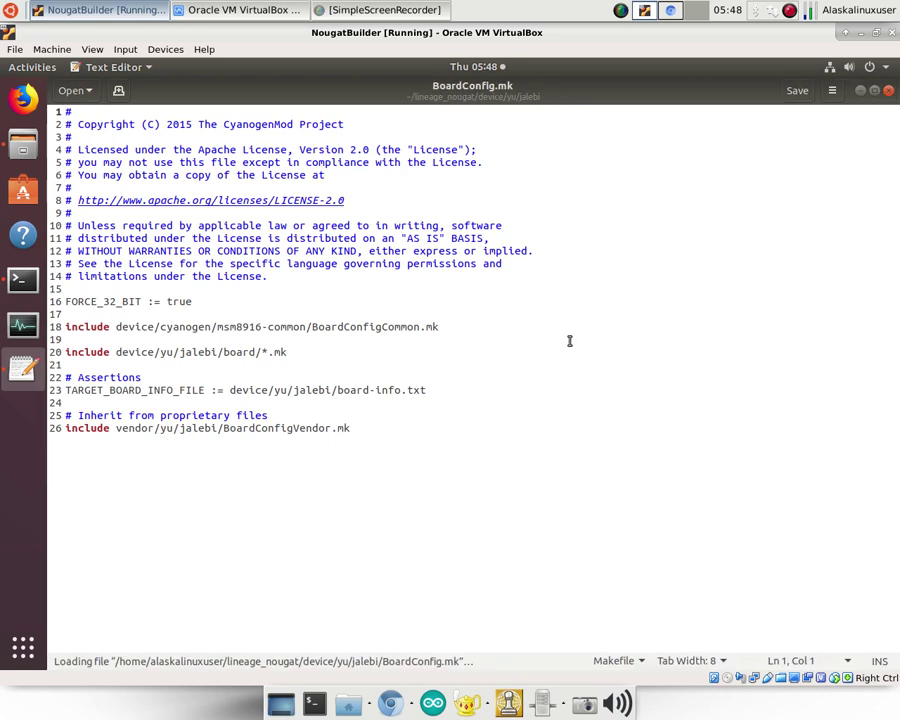
- Add the line ANDROID_COMPILE_WITH_JACK := false at the end of BoardConfig.mk, after a blank line
click(392, 423)
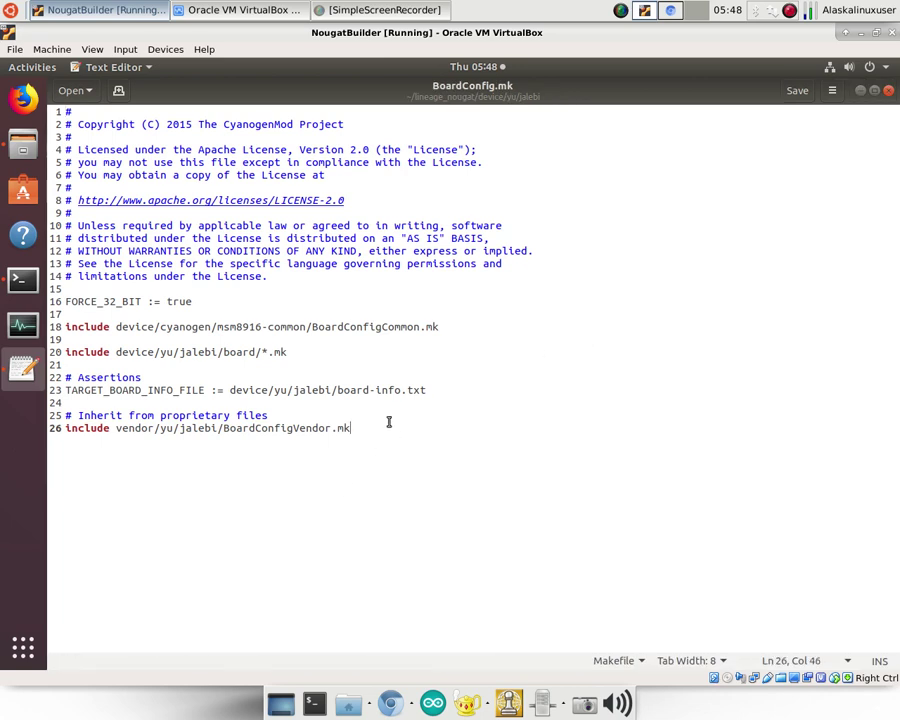
key(Return)
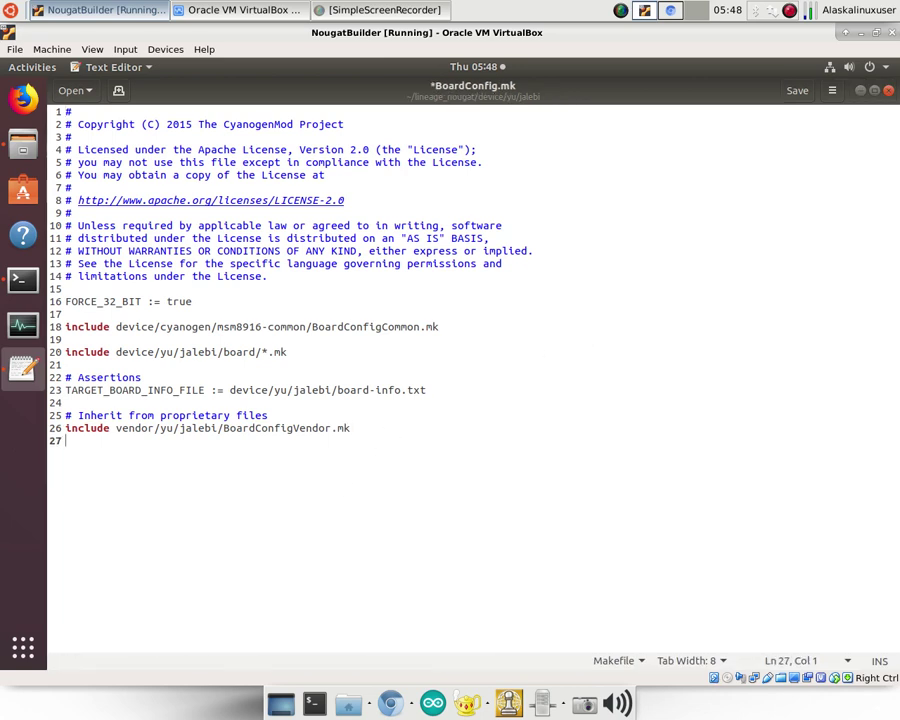
key(Return)
text(ANDROID_)
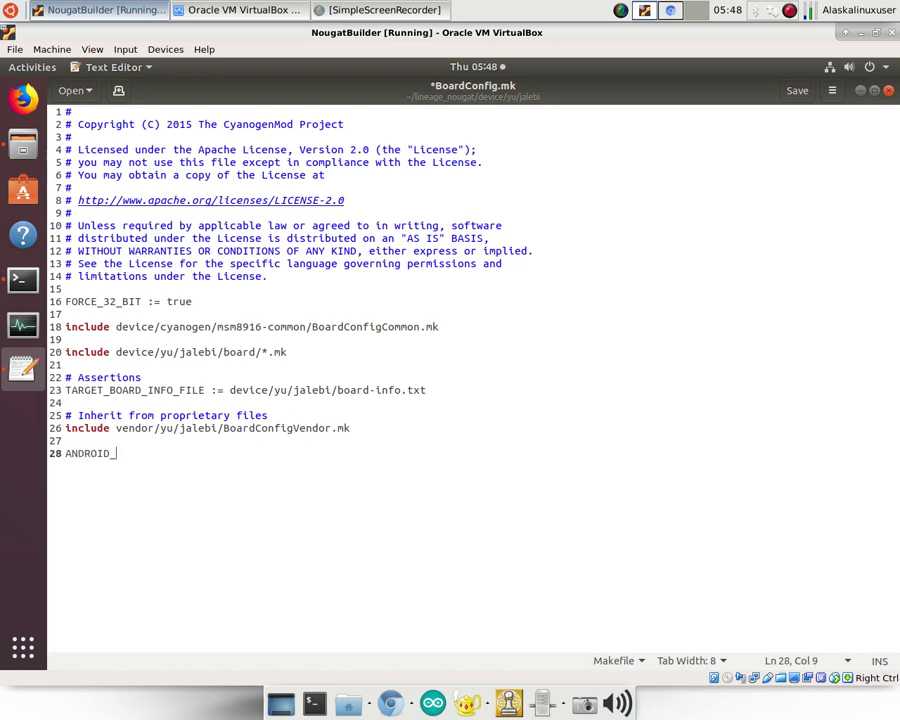
text(COMPILE)
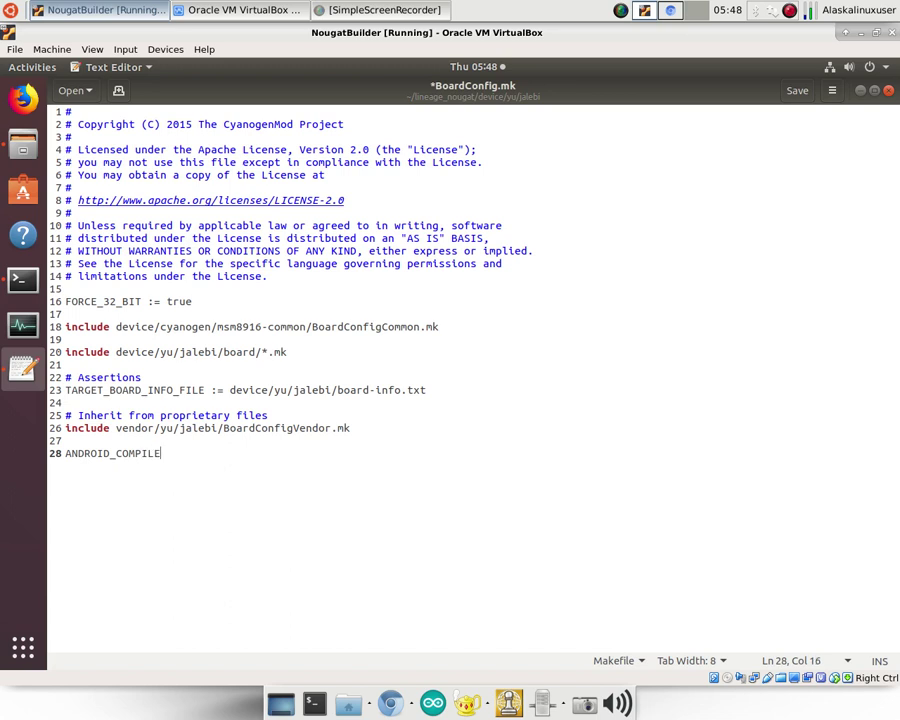
text(_WITH_JACK := false)
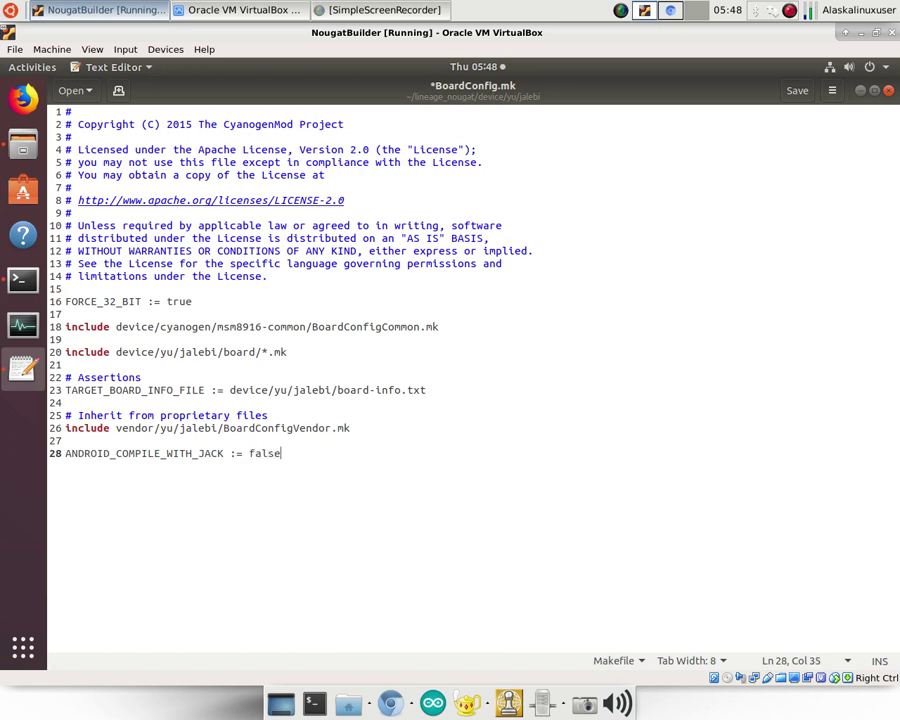
- Add the line LOCAL_JACK_ENABLED := $(DEFAULT_JACK_ENABLED) below the ANDROID_COMPILE_WITH_JACK line, separated by a blank line
key(Return)
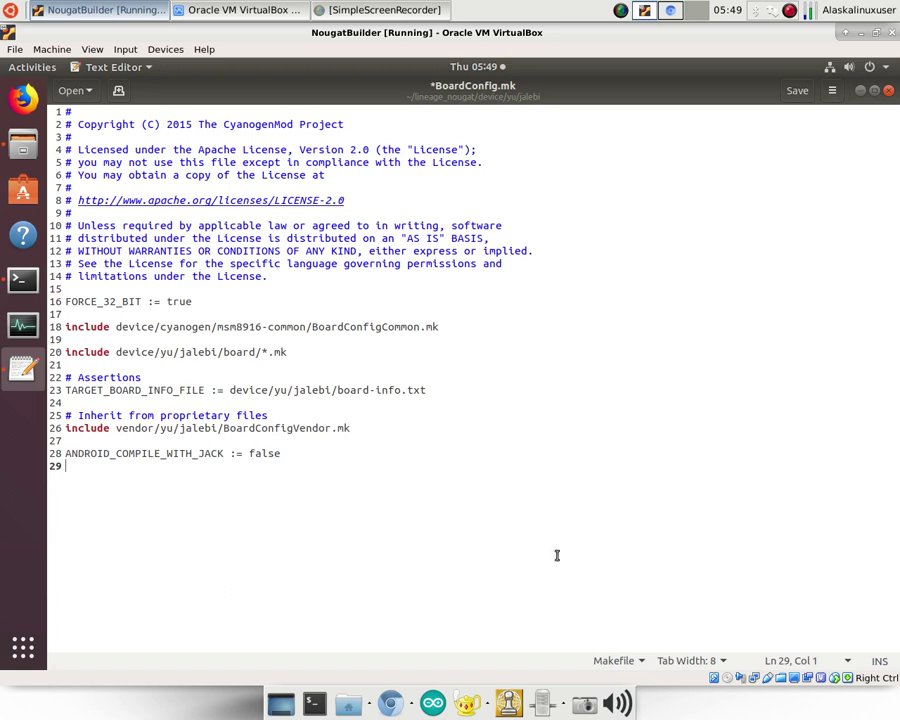
key(Return)
text(LOCAL_JACK_EN)
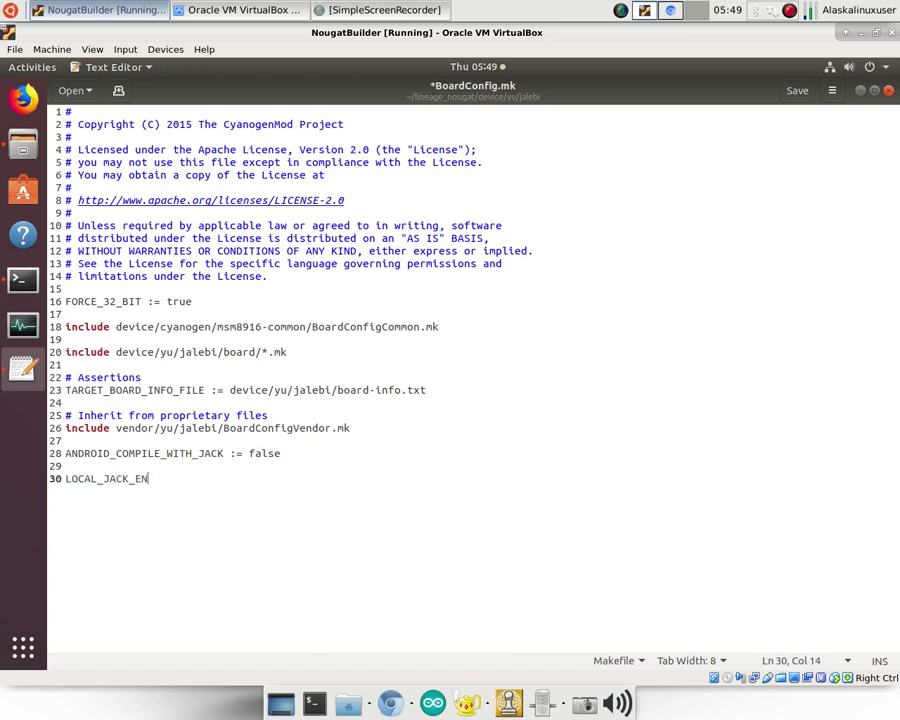
text(ABLED:= $(DEFAULT)
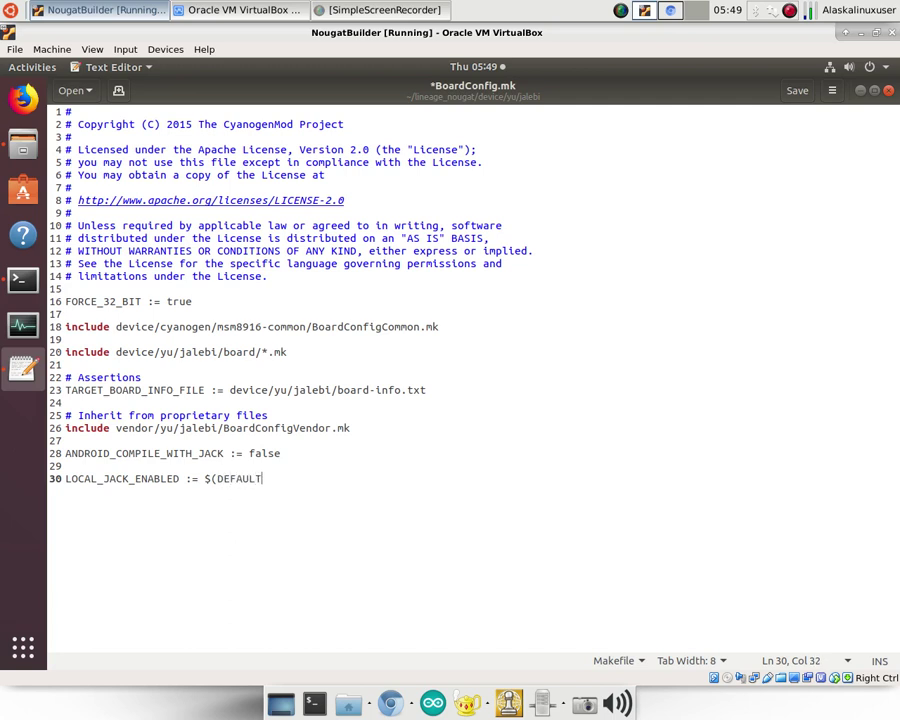
text(RJACK_ENABLED)
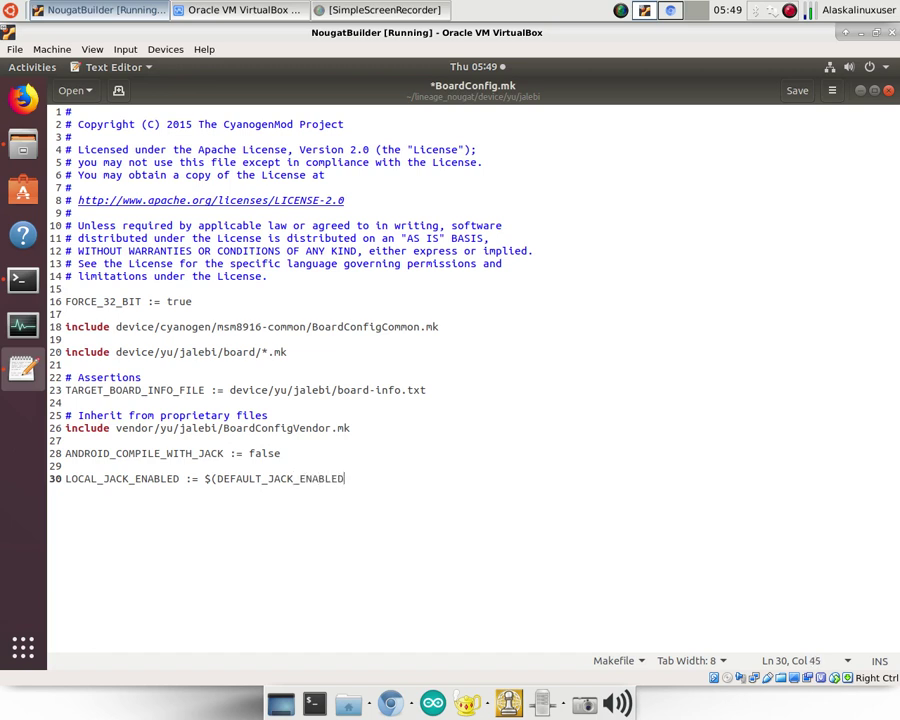
text())
- Add the line DEFAULT_JACK_ENABLED := disabled below the LOCAL_JACK_ENABLED line, separated by a blank line
key(Return)
key(Return)
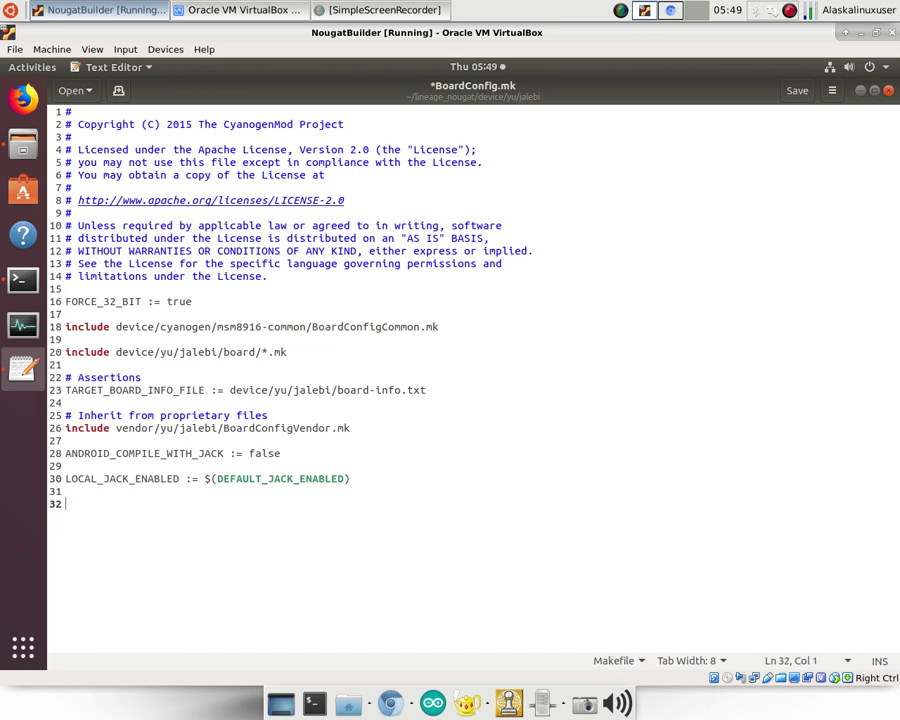
text(DEFAULT_JACK_)
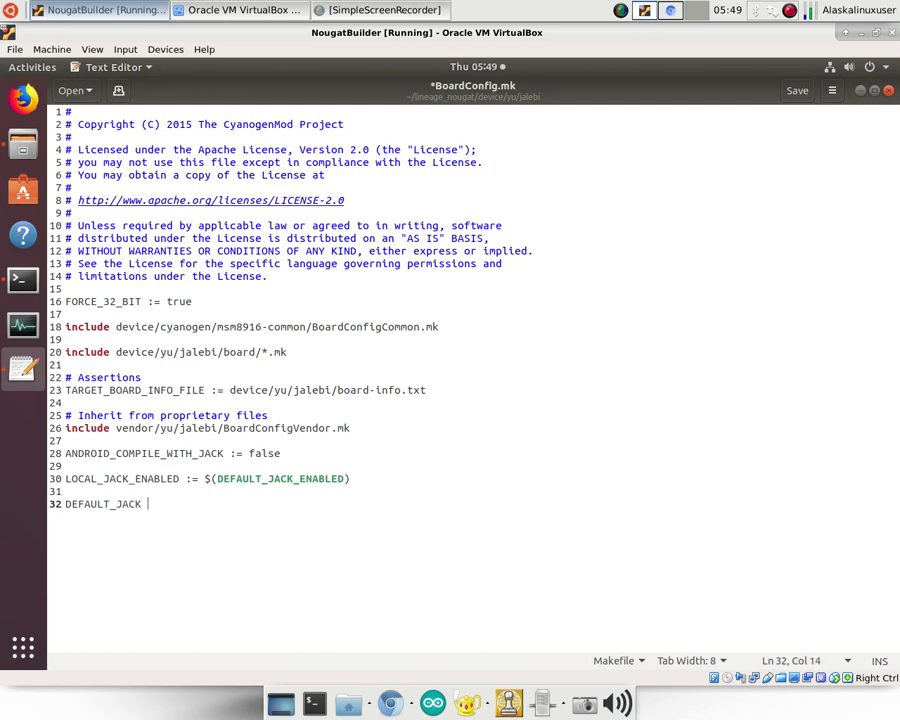
text(_ENABLED := disabled)
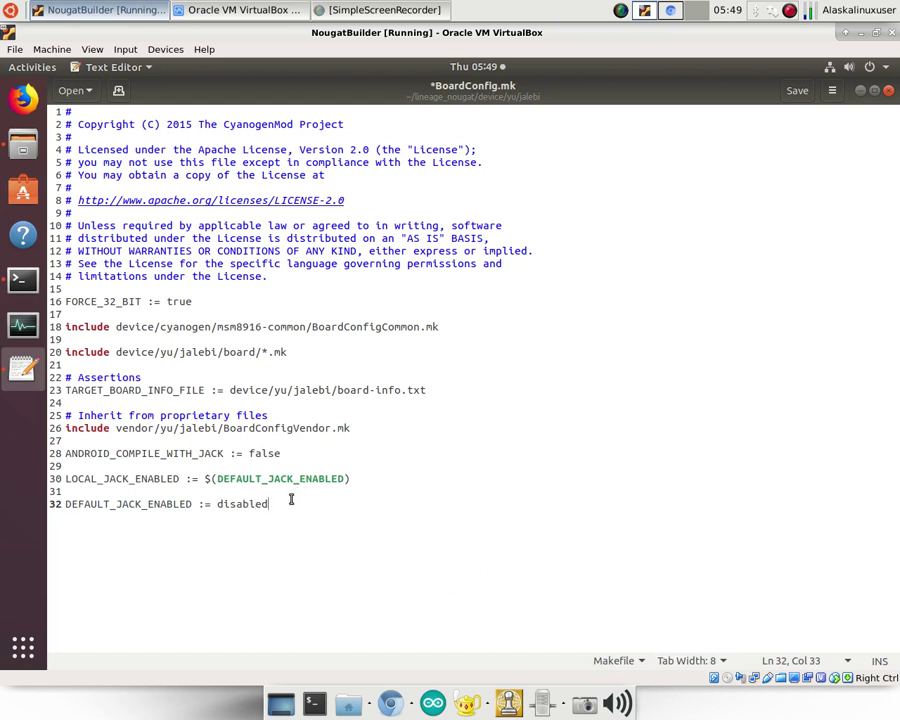
key(Return)
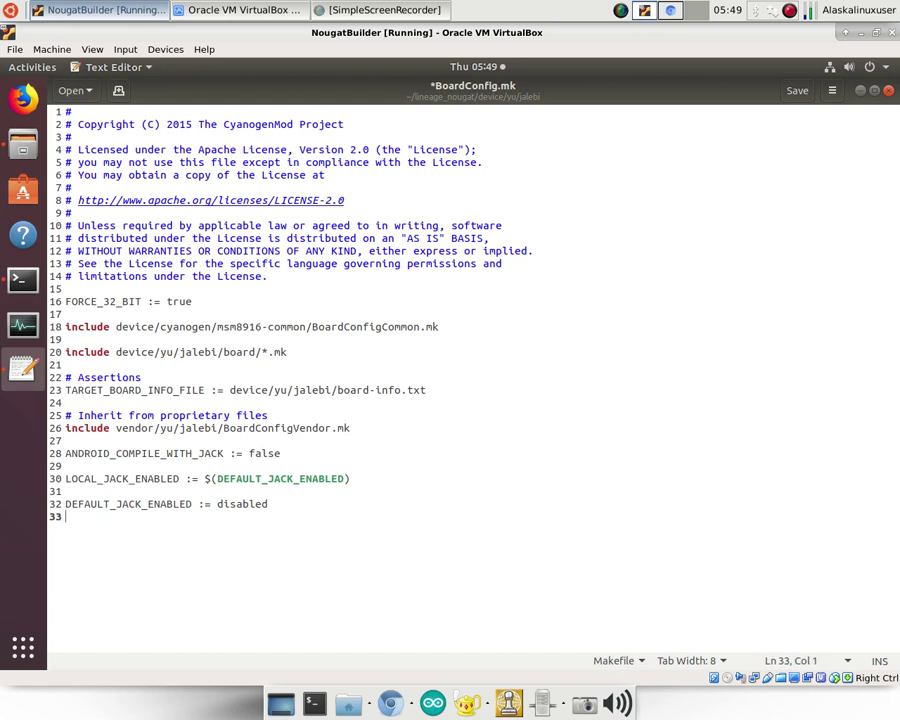
- Highlight the three added jack settings one after another to review their names and values
click(66, 453)
drag(66, 453, 291, 453)
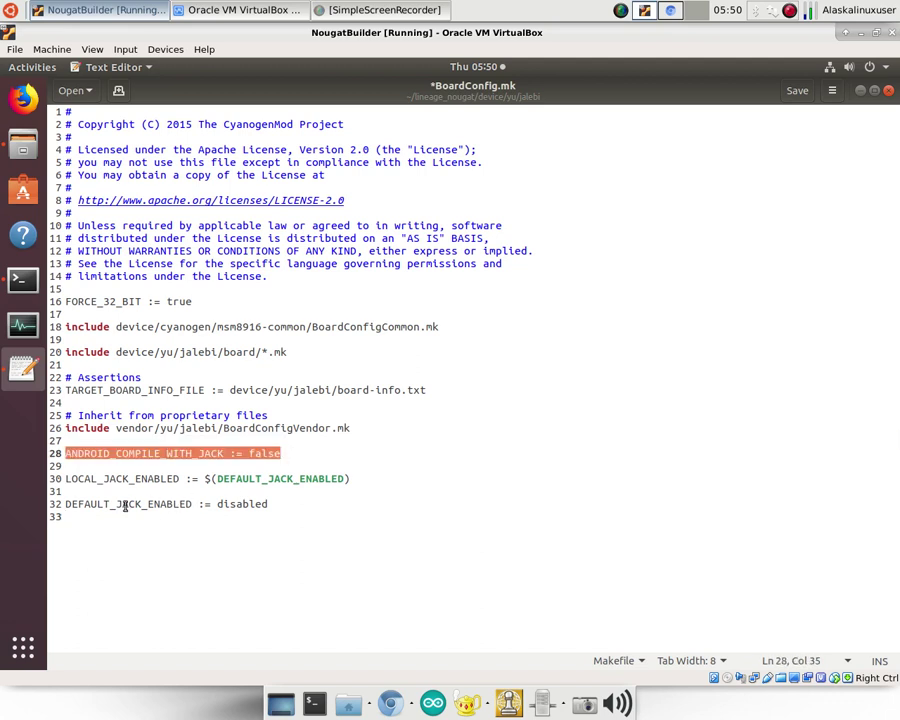
drag(66, 479, 180, 479)
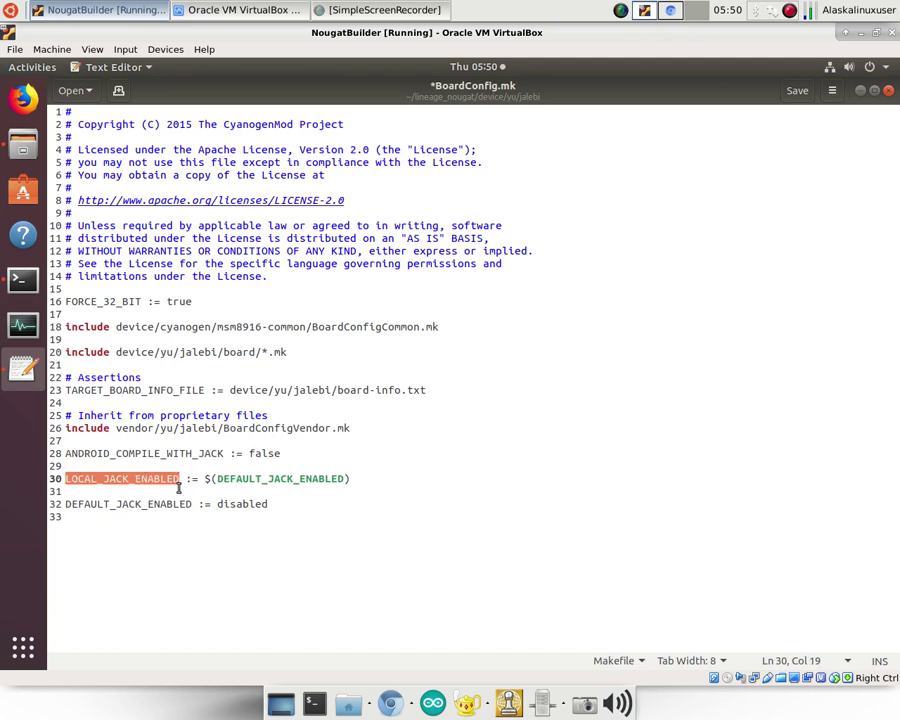
drag(216, 478, 345, 477)
drag(204, 478, 363, 479)
click(363, 479)
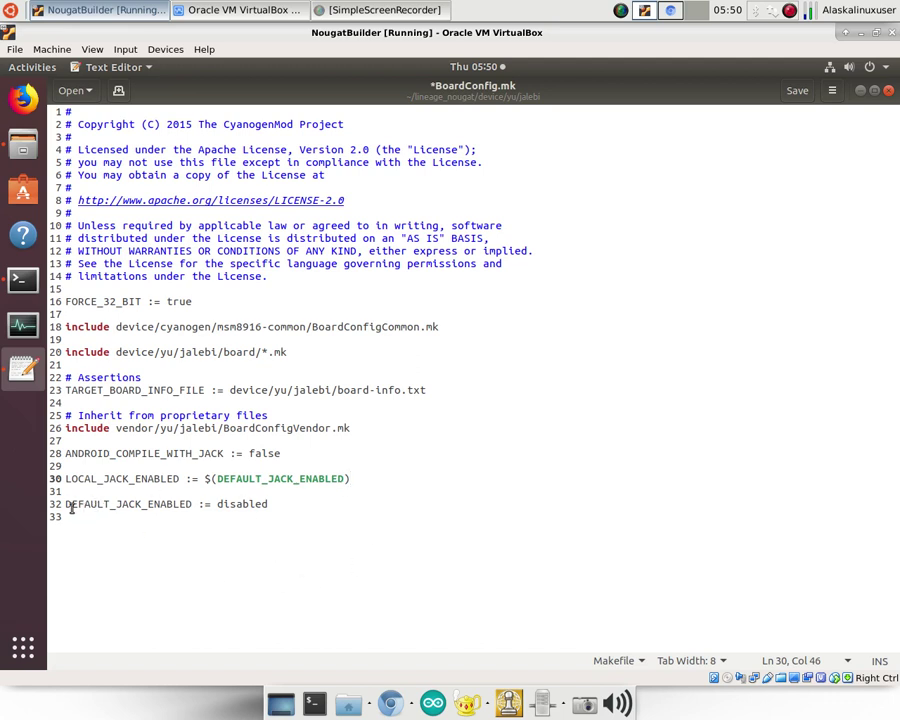
drag(66, 504, 278, 508)
click(288, 503)
- Move the DEFAULT_JACK_ENABLED := disabled line to the blank line directly above LOCAL_JACK_ENABLED
drag(67, 504, 272, 504)
key(ctrl+c)
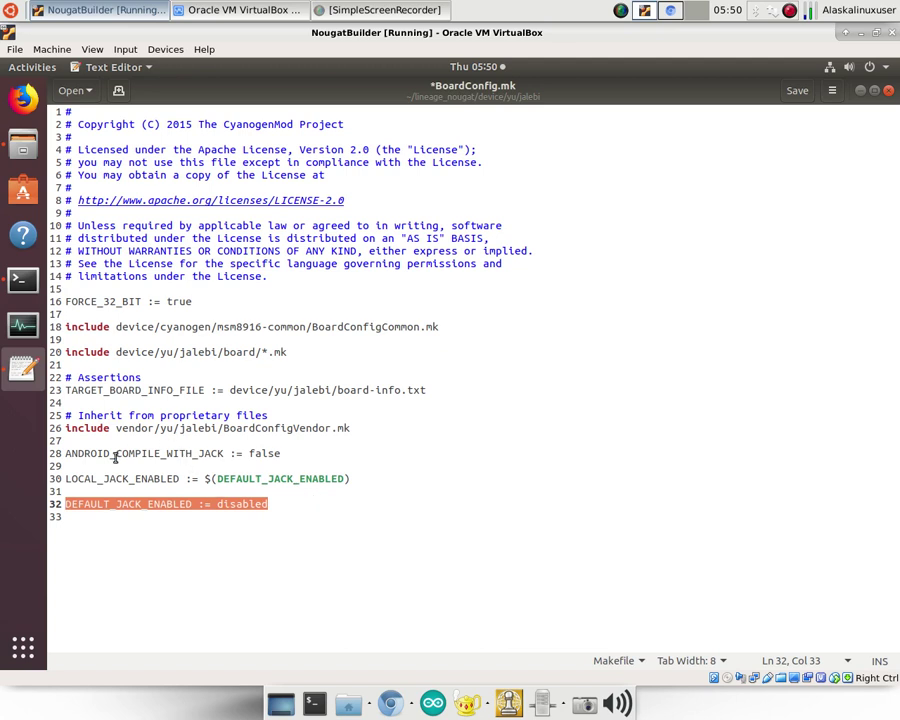
key(BackSpace)
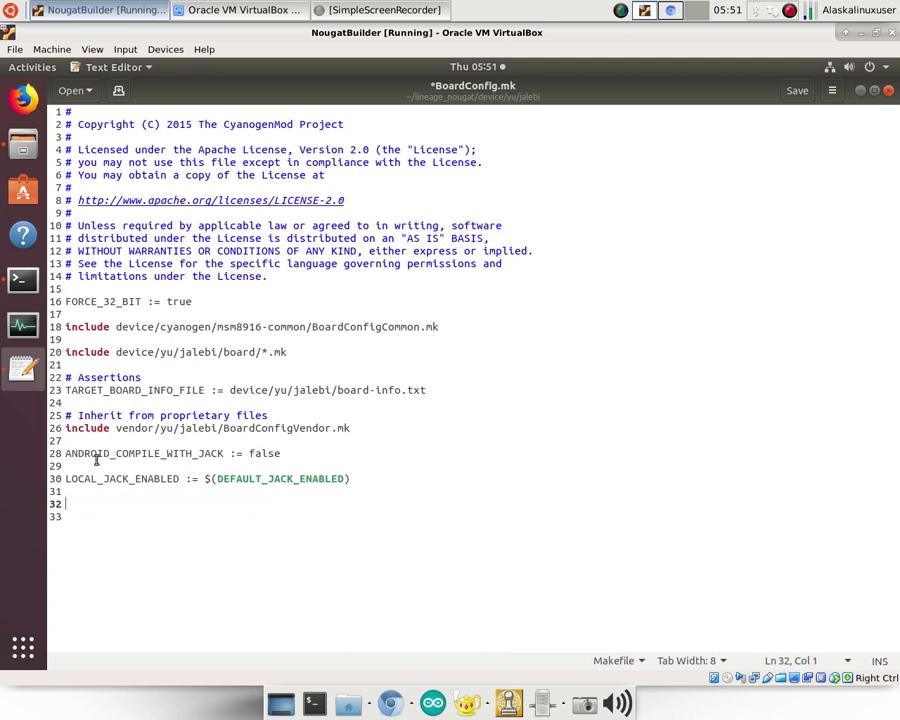
click(86, 465)
key(ctrl+v)
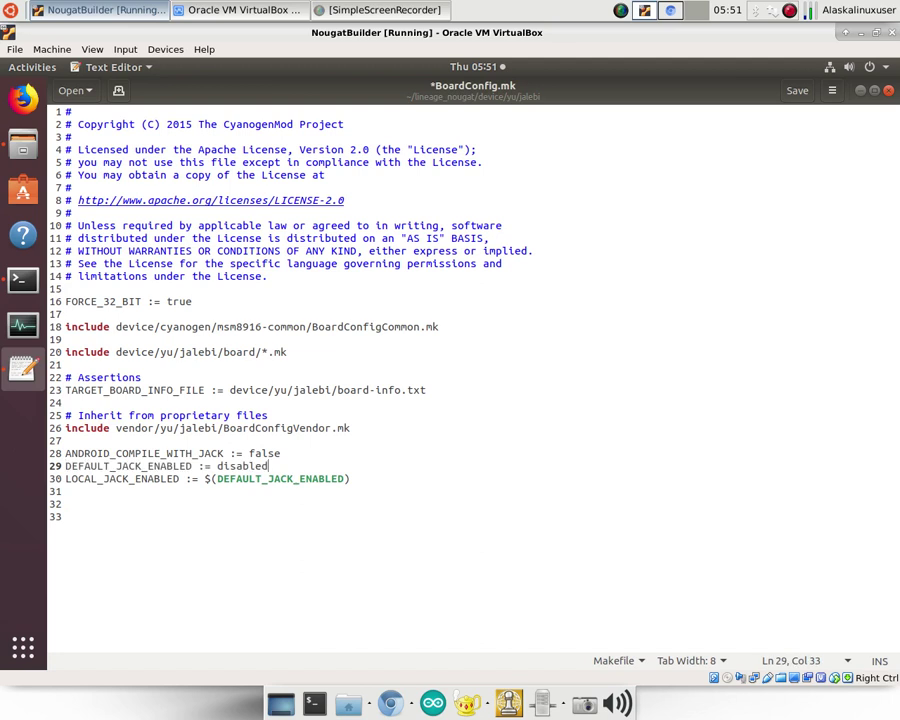
- Move the ANDROID_COMPILE_WITH_JACK := false line to the blank line directly below LOCAL_JACK_ENABLED
click(285, 456)
drag(280, 453, 60, 455)
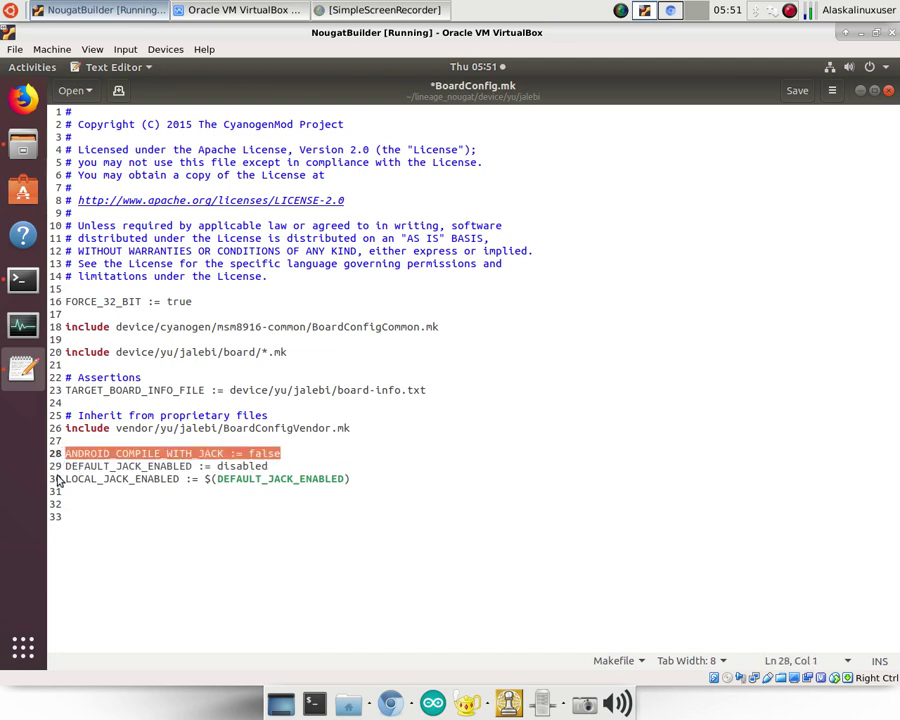
key(ctrl+x)
click(77, 491)
key(ctrl+v)
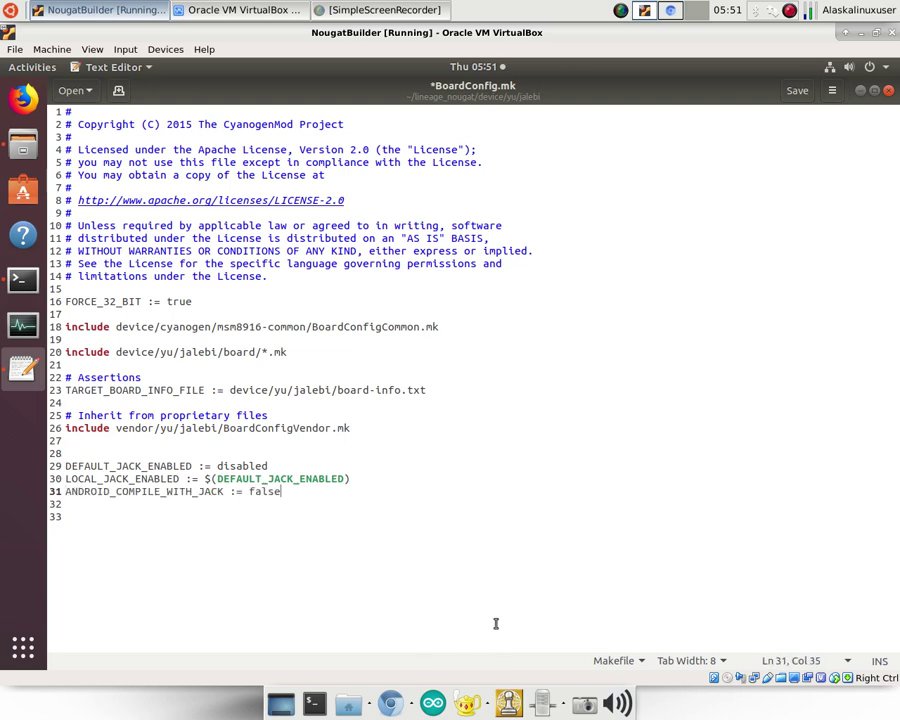
- Remove the surplus blank line at the end of BoardConfig.mk and save the file
click(189, 517)
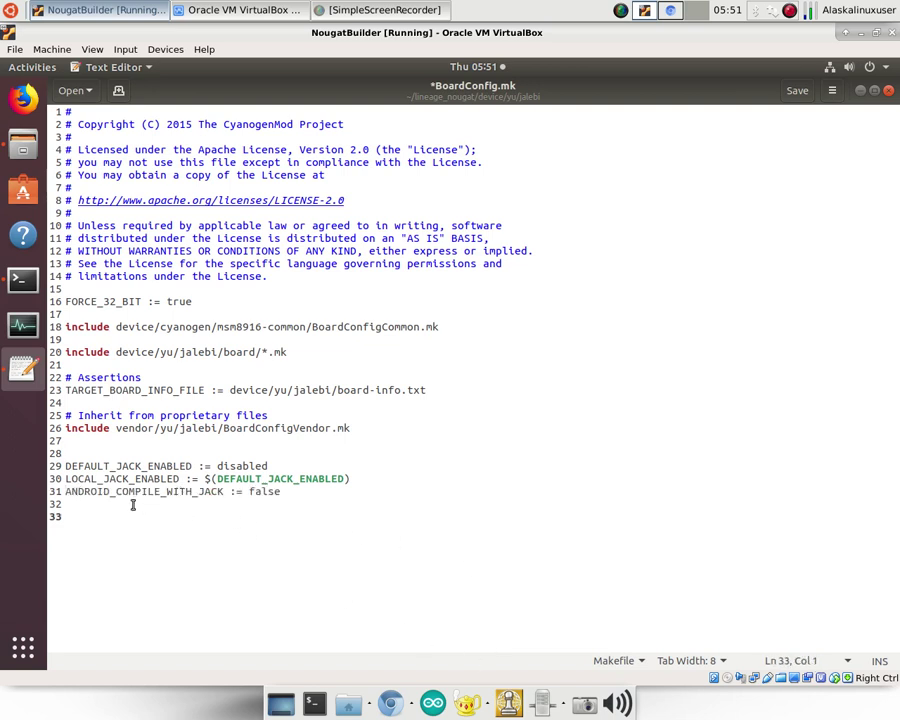
key(BackSpace)
click(797, 91)
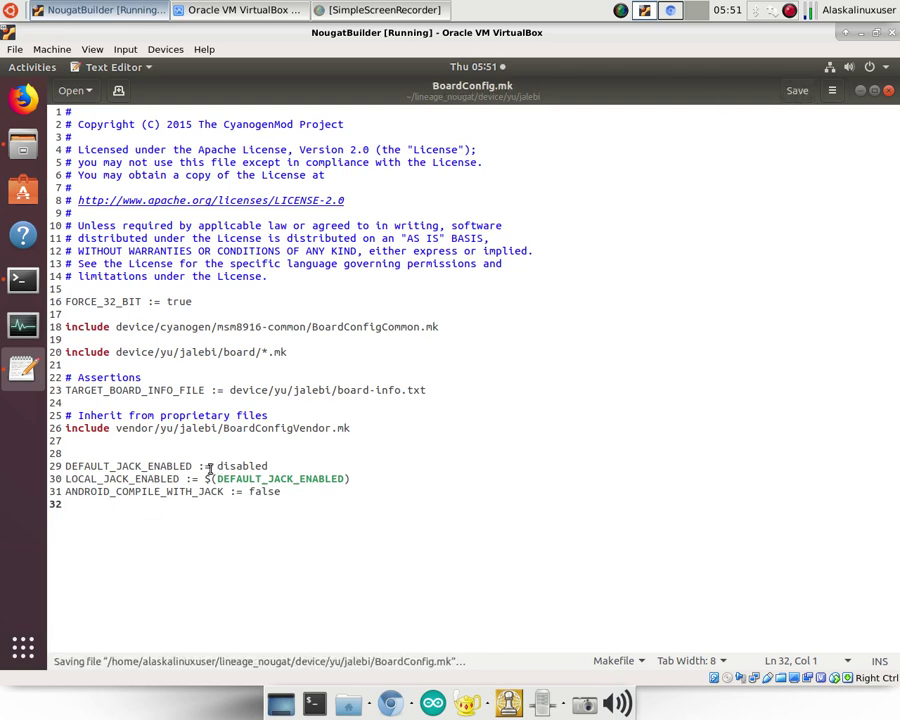
- Check the DEFAULT_JACK_ENABLED line, save BoardConfig.mk again and return to the lineage_nougat terminal
drag(66, 465, 274, 466)
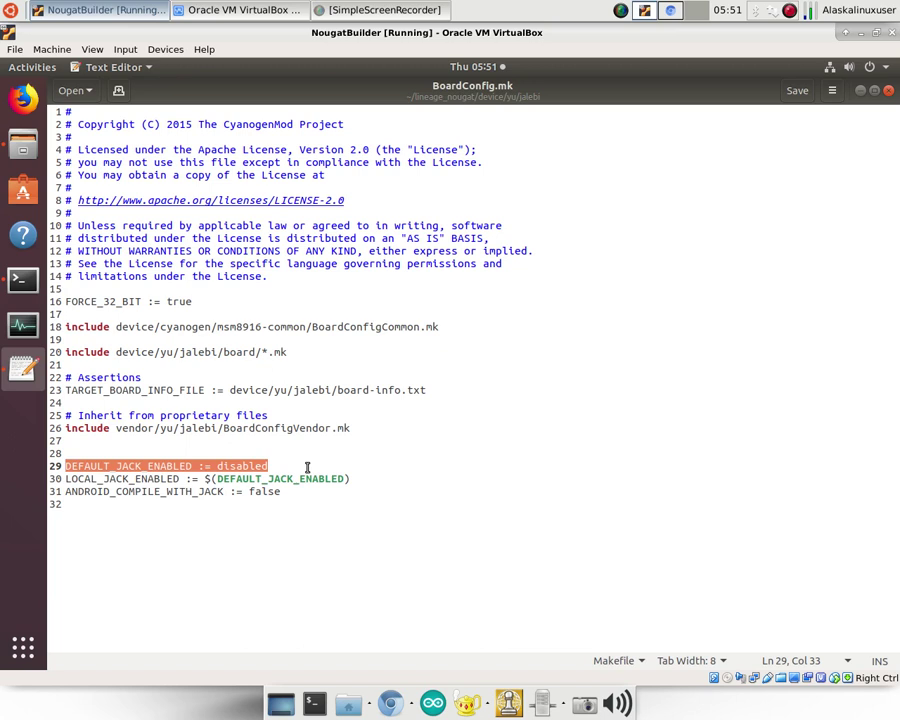
click(307, 467)
key(ctrl+s)
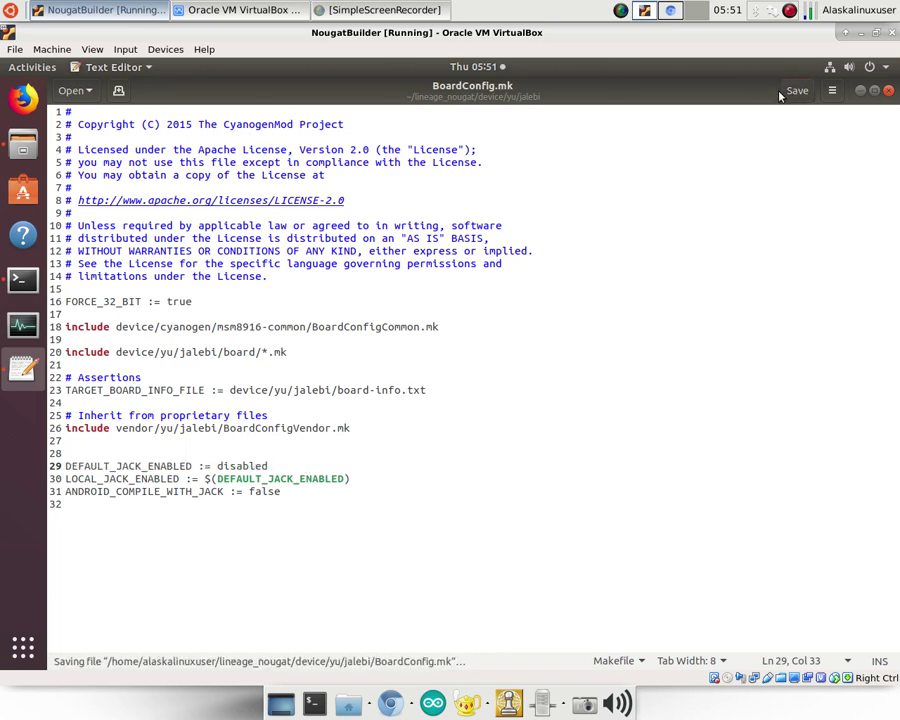
click(24, 281)
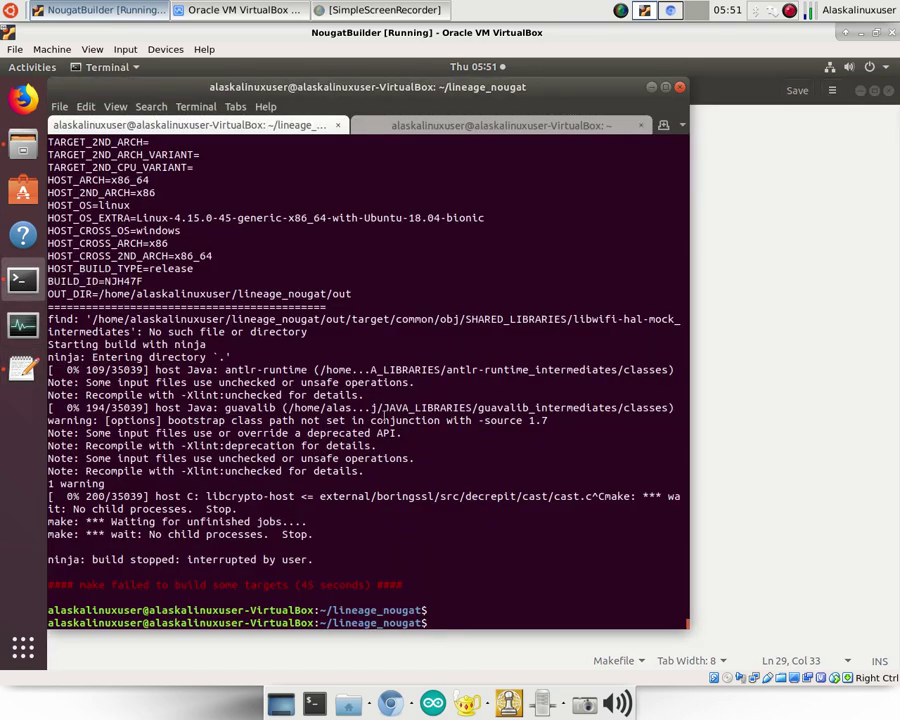
- Rerun the build with brunch lineage_jalebi-eng in the lineage_nougat terminal and look over its output
key(Up)
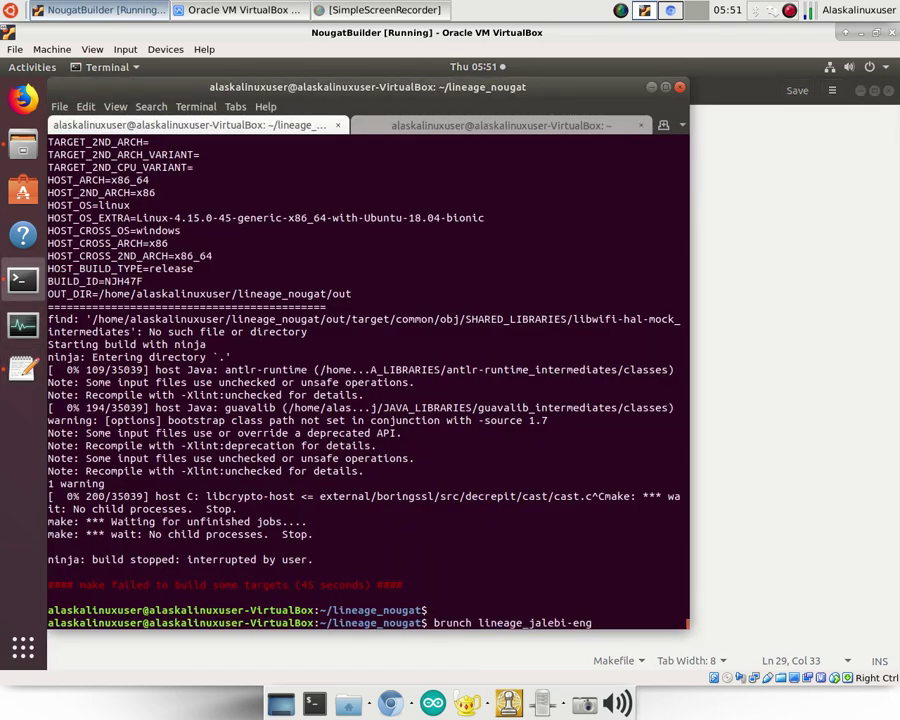
key(Return)
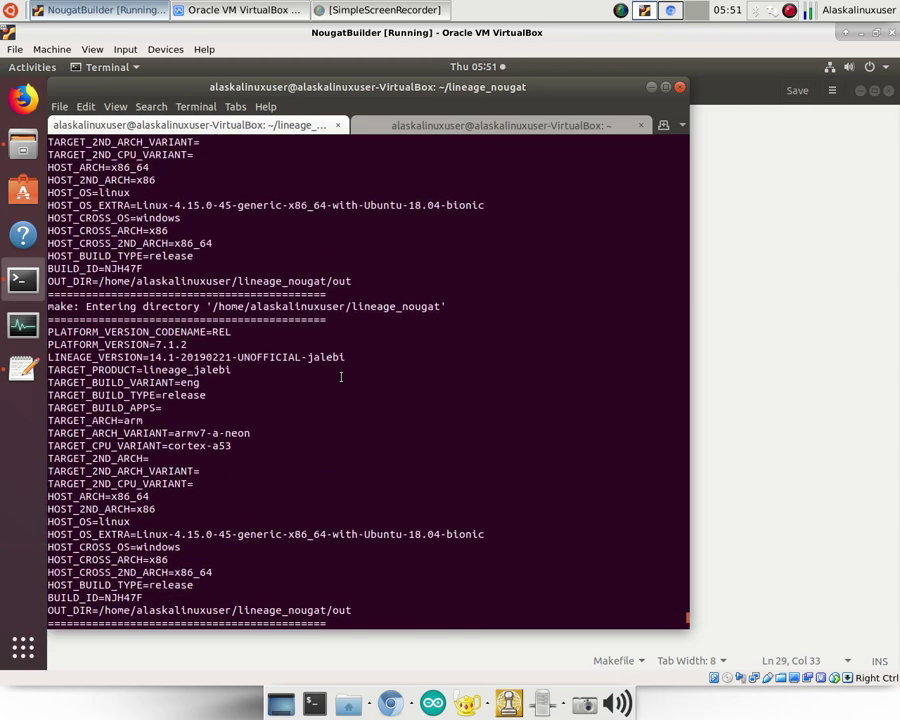
scroll(341, 378, up, 8)
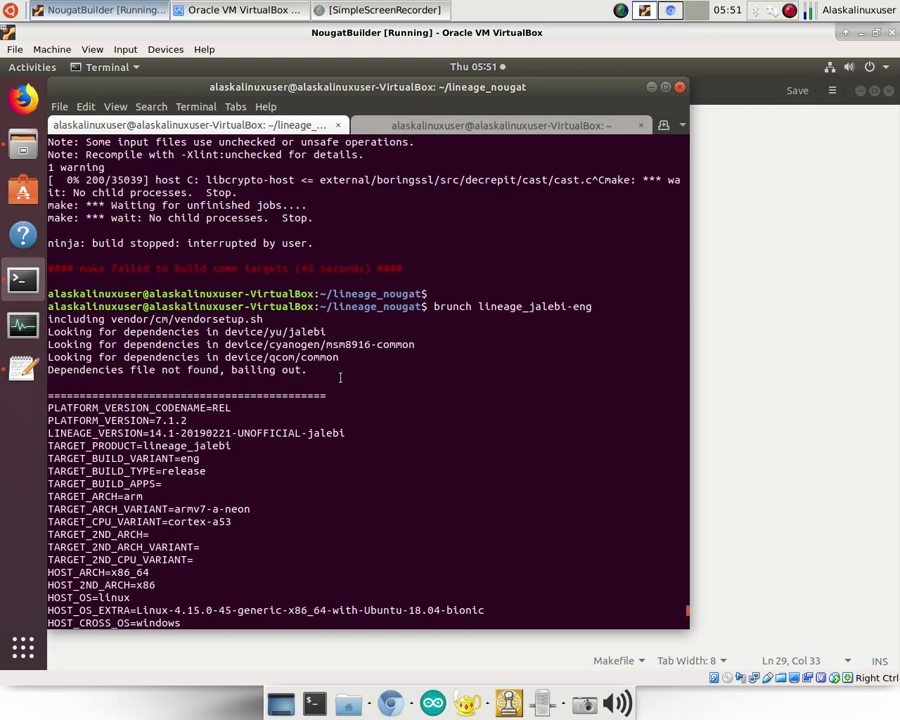
scroll(341, 378, down, 10)
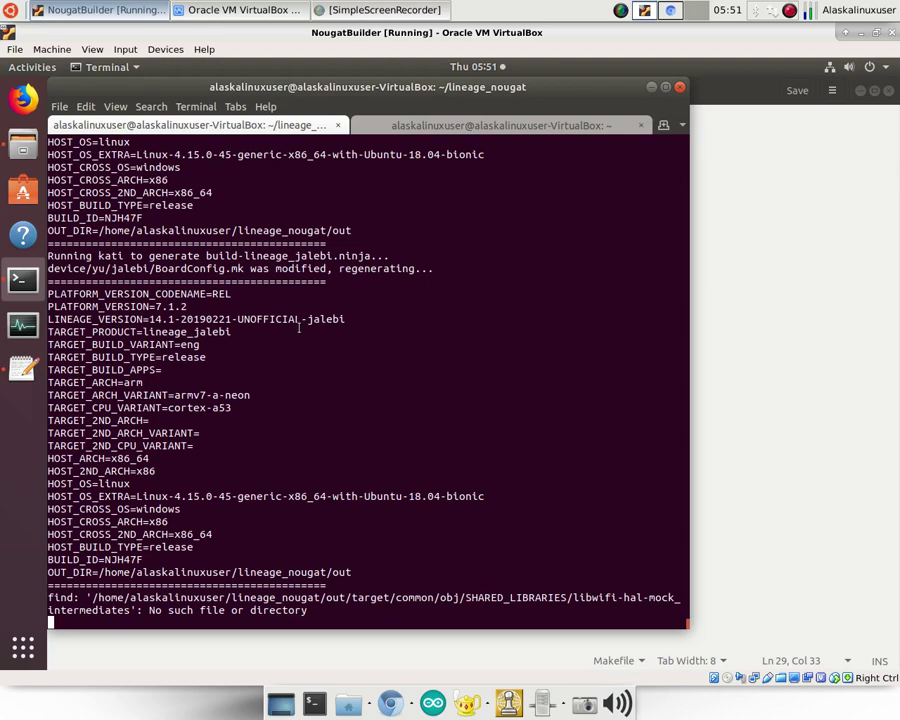
scroll(426, 535, up, 10)
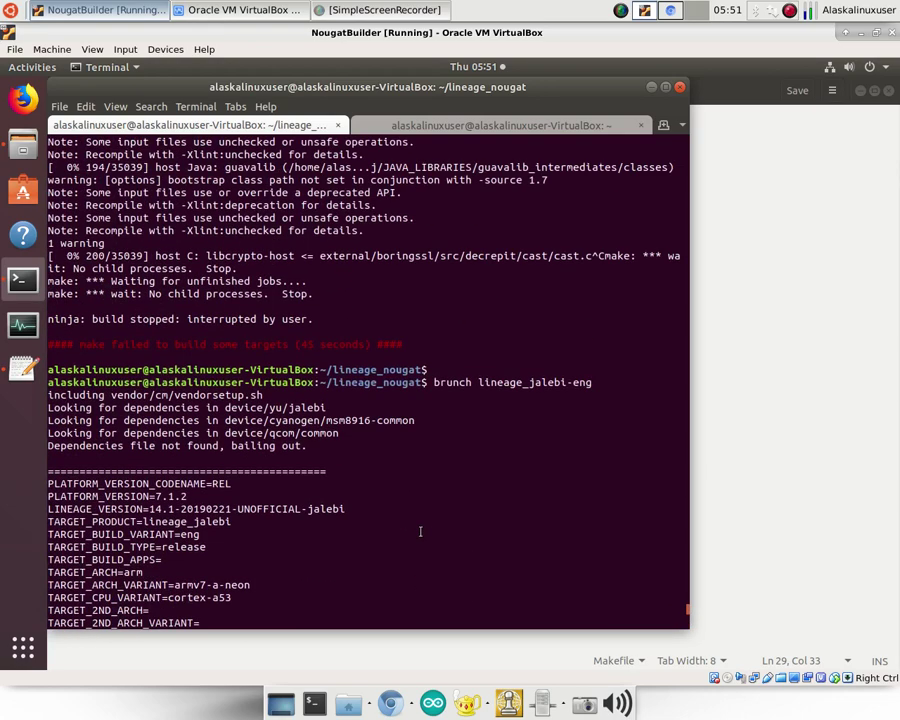
- Copy the DEFAULT_JACK_ENABLED := disabled line from BoardConfig.mk and return to the lineage_nougat terminal
click(834, 478)
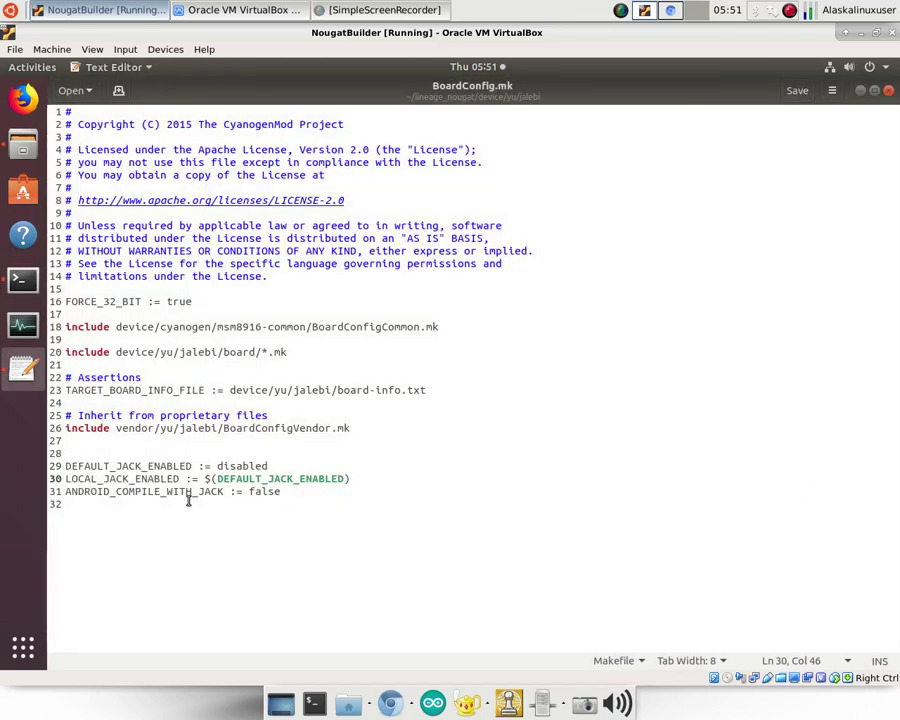
drag(66, 466, 268, 462)
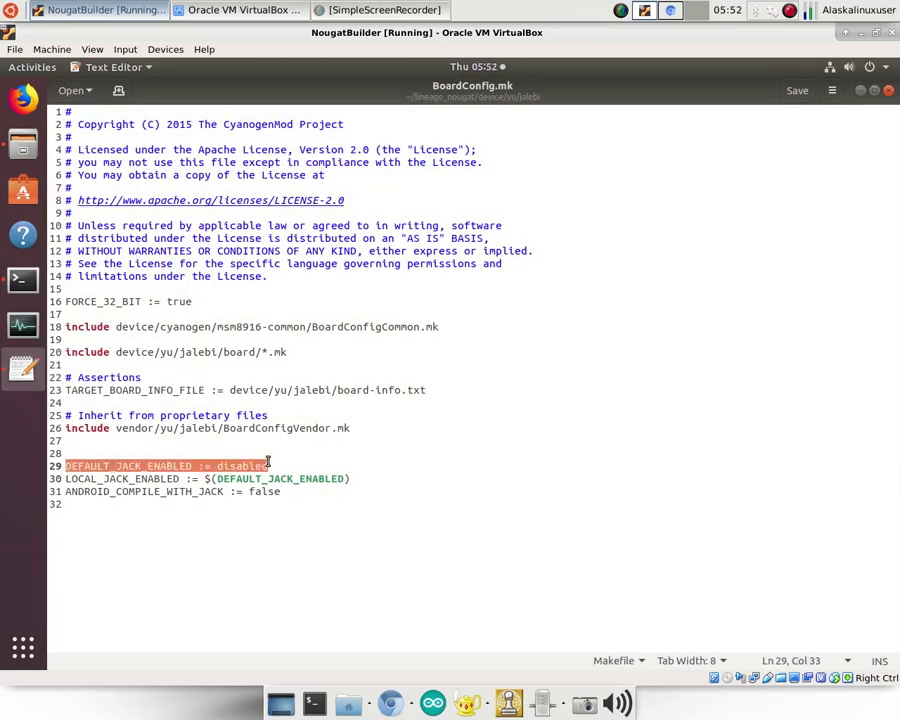
click(66, 466)
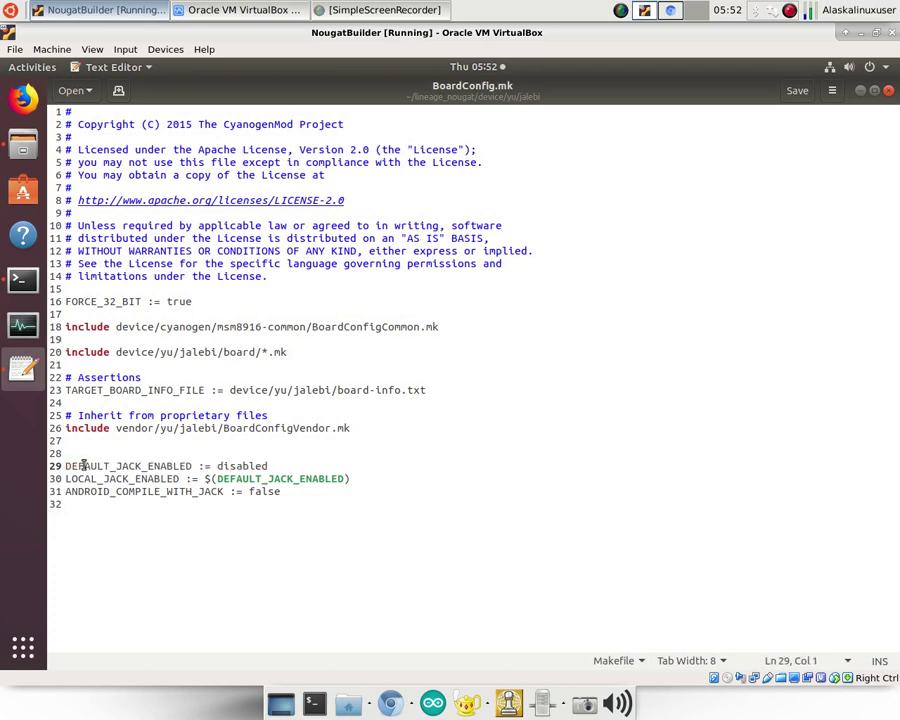
drag(66, 466, 268, 464)
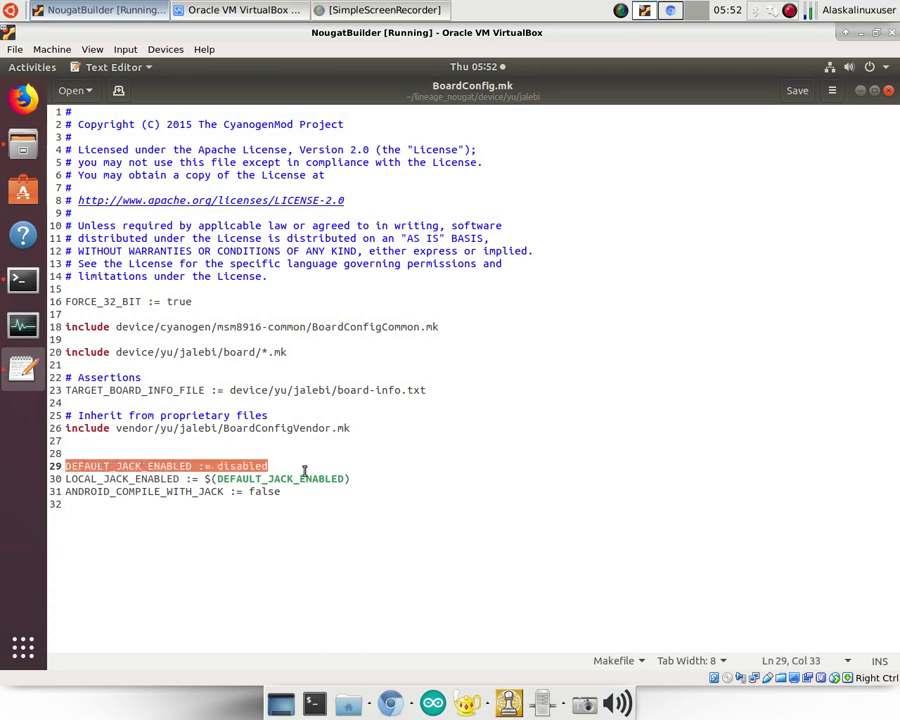
click(23, 279)
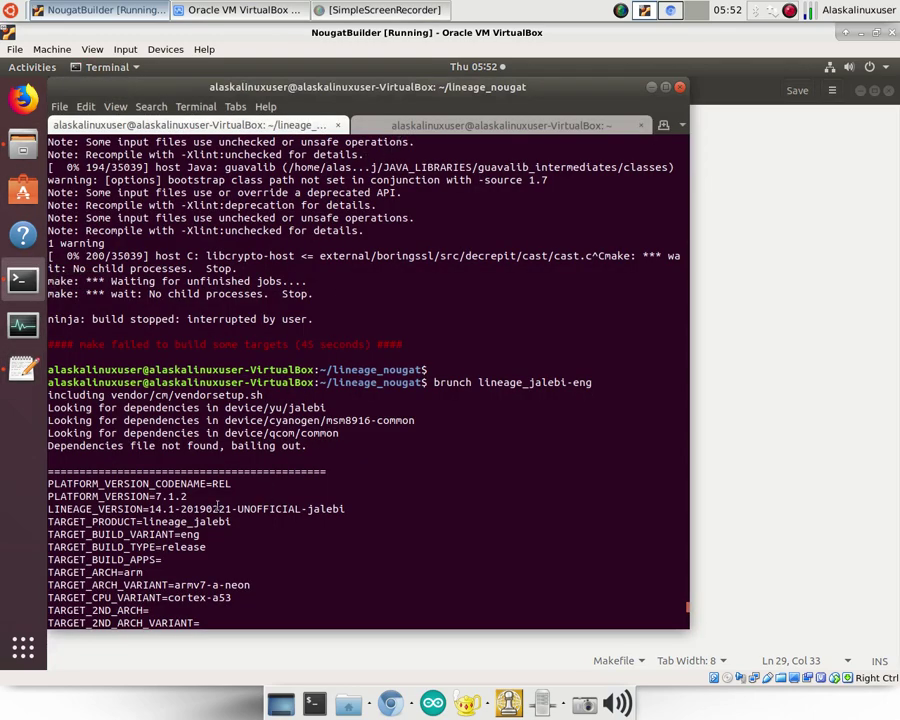
- Look back through the earlier terminal output for the export command that set USE_NINJA
scroll(245, 440, up, 20)
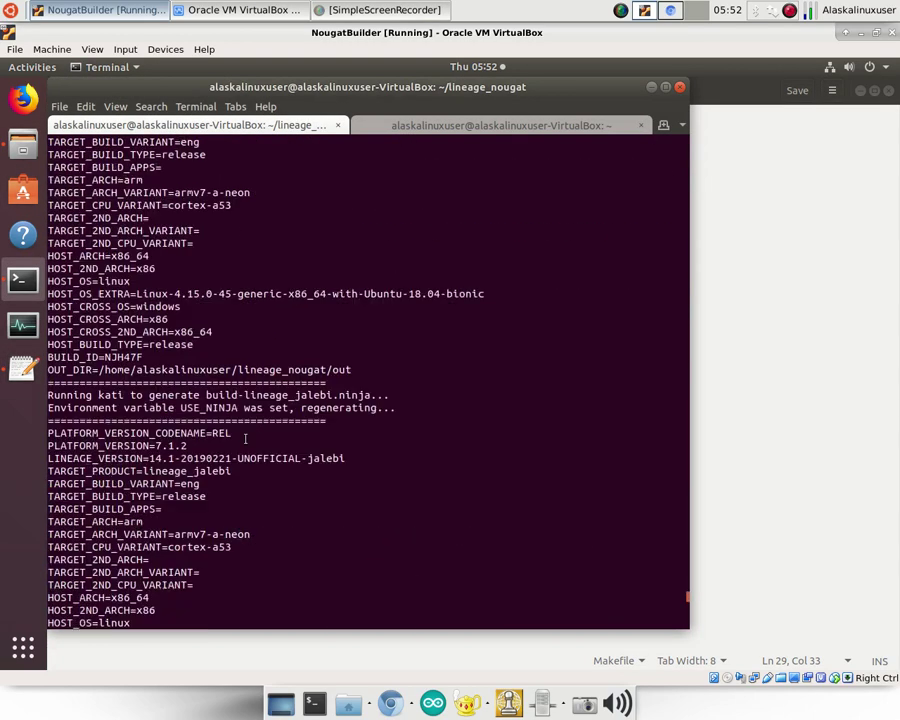
scroll(270, 450, up, 1)
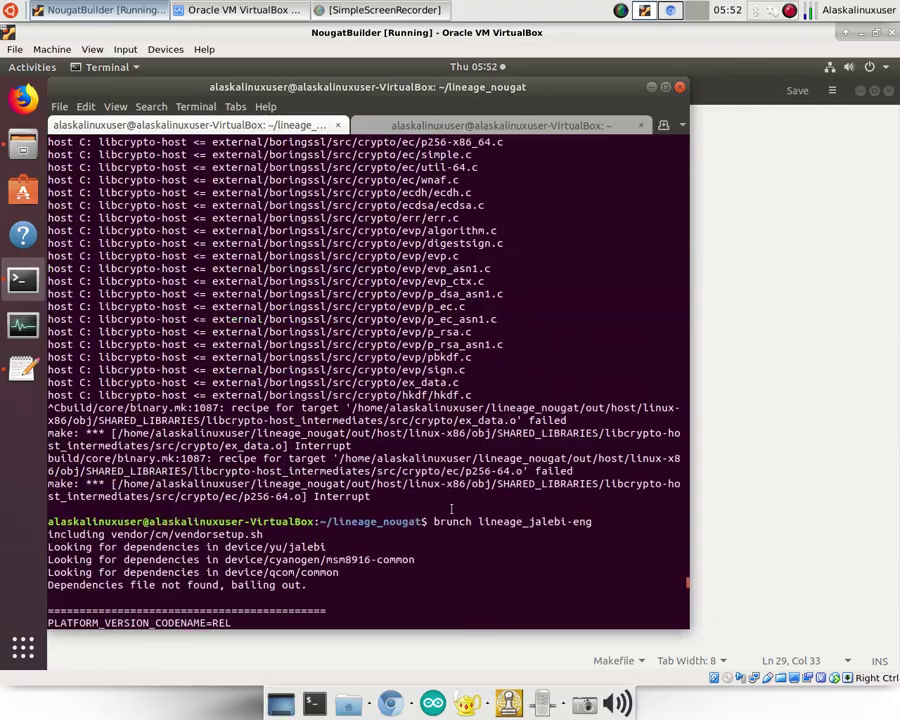
scroll(451, 510, up, 20)
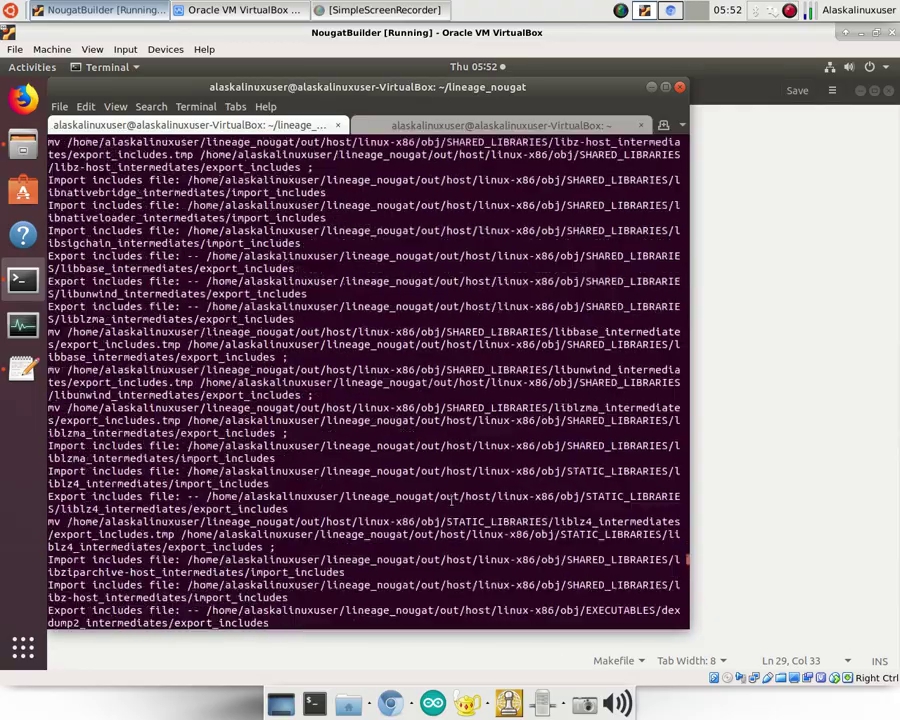
scroll(451, 500, up, 20)
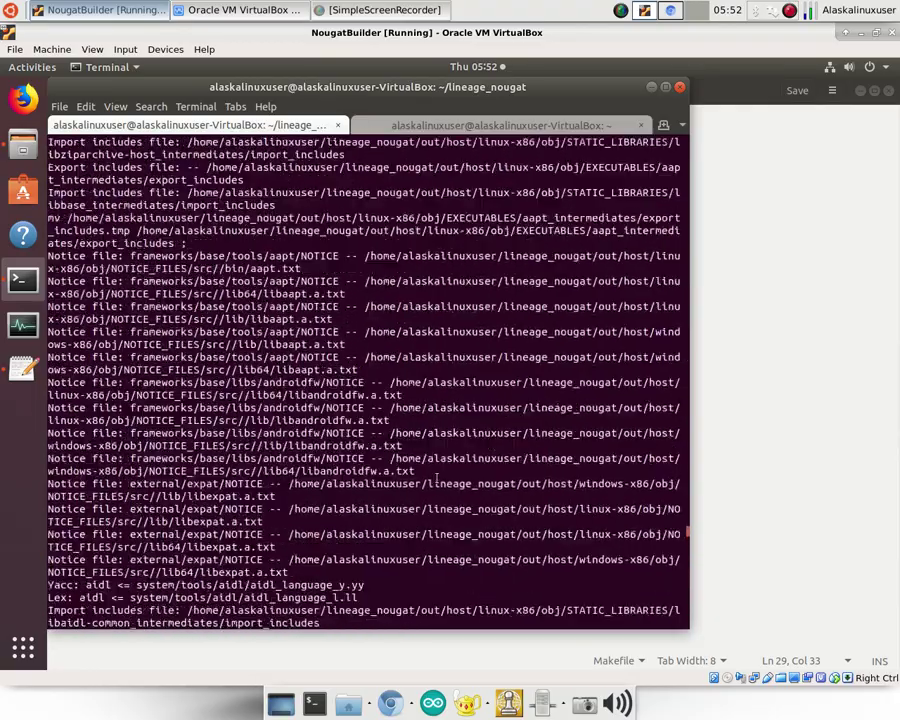
scroll(437, 477, up, 20)
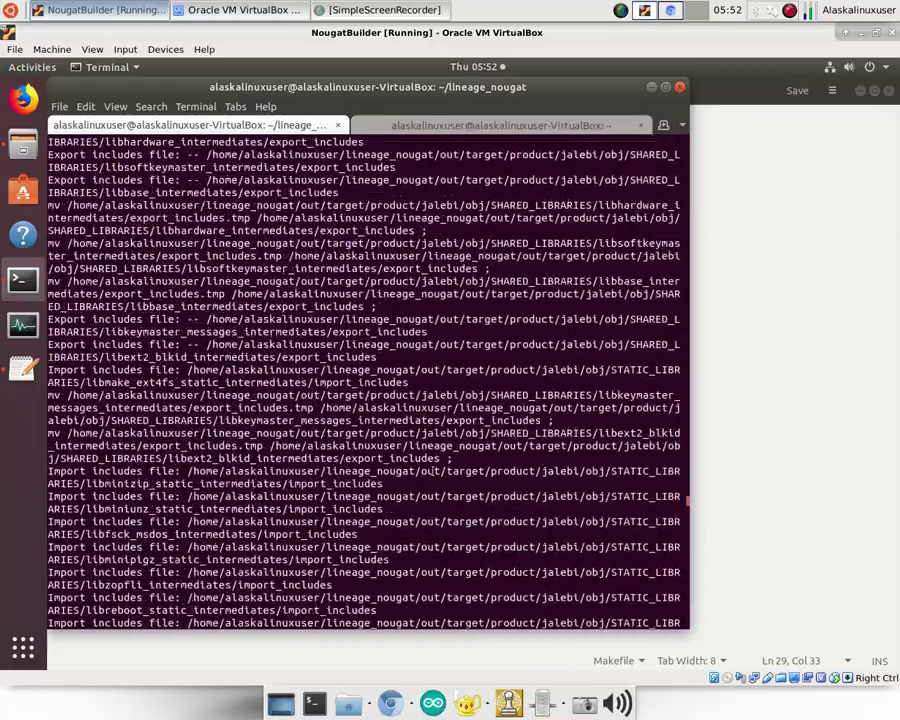
scroll(430, 471, up, 20)
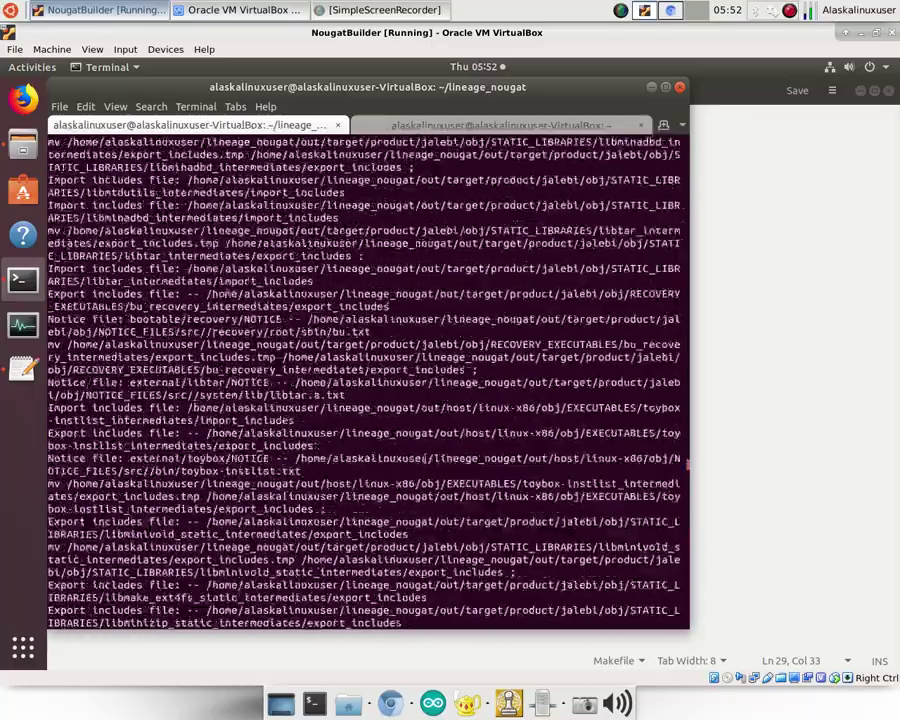
scroll(425, 457, up, 20)
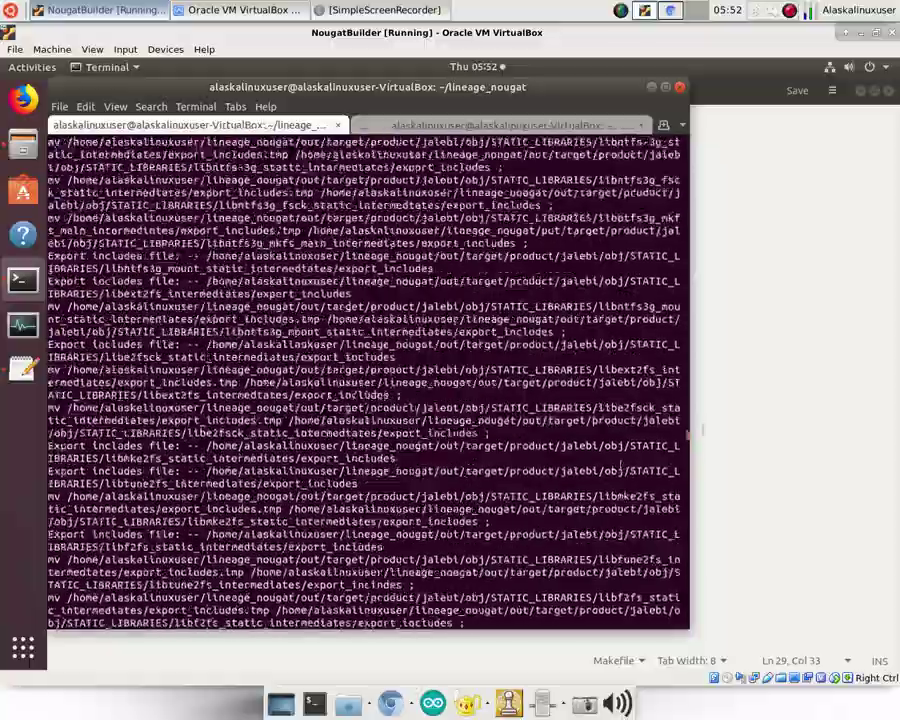
drag(687, 428, 689, 278)
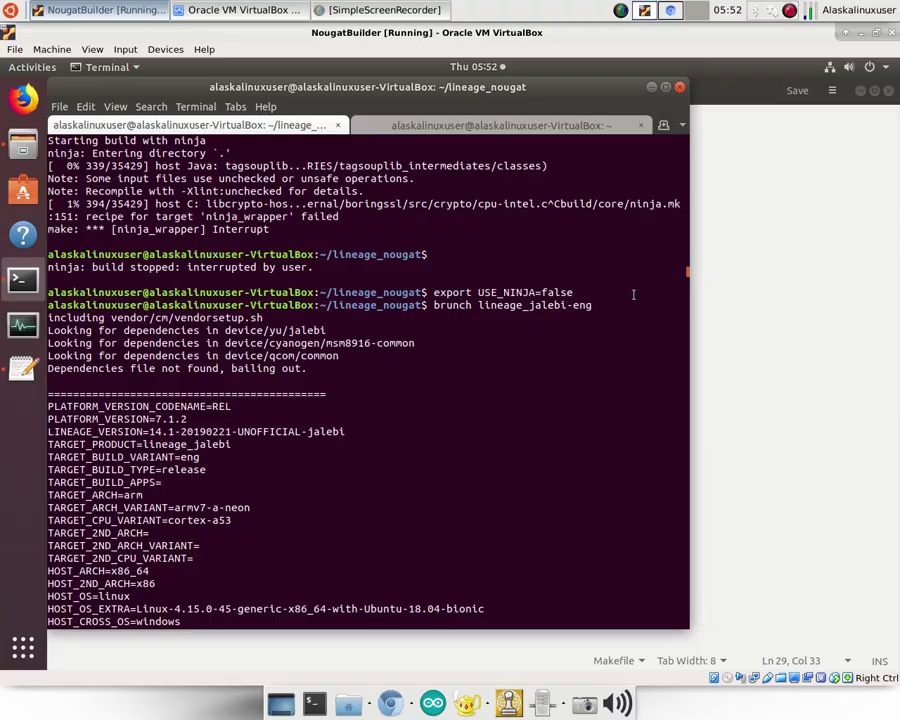
- Rework the copied line at the latest prompt into export DEFAULT_JACK_ENABLED=disabled and run it
scroll(621, 315, down, 20)
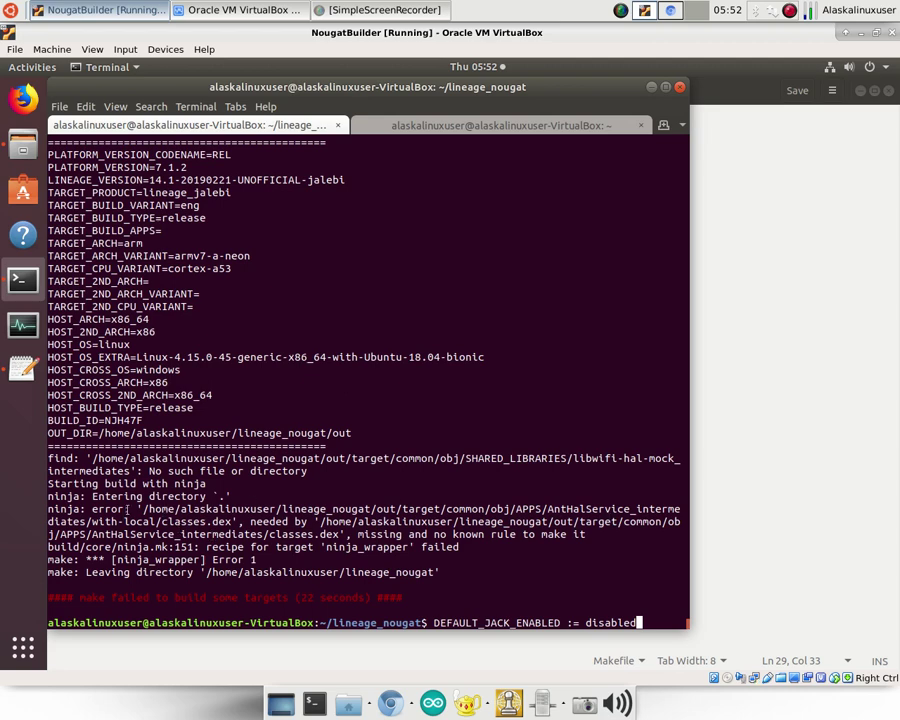
drag(144, 497, 276, 510)
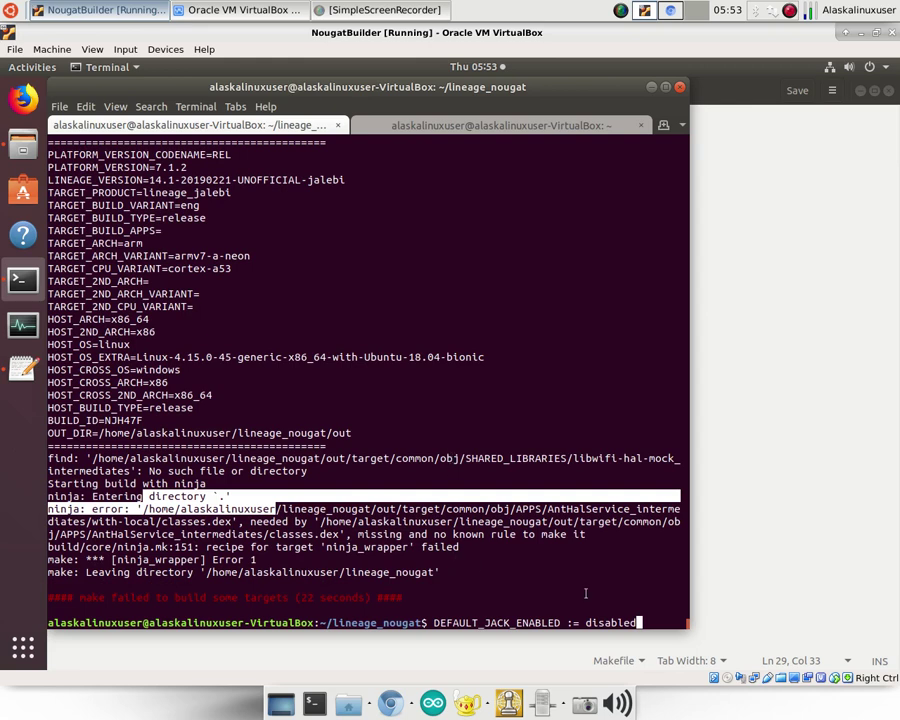
key(Left)
key(Left)
key(Left)
key(Left)
key(Left)
key(Left)
key(Left)
key(Left)
key(BackSpace)
key(Left)
key(BackSpace)
key(BackSpace)
key(Left)
key(Left)
key(Left)
key(Left)
key(Left)
key(Left)
key(Left)
key(Left)
key(Left)
key(Left)
key(Left)
key(Left)
key(Left)
key(Left)
key(Left)
key(Left)
key(Left)
key(Left)
key(Left)
key(Left)
text(export)
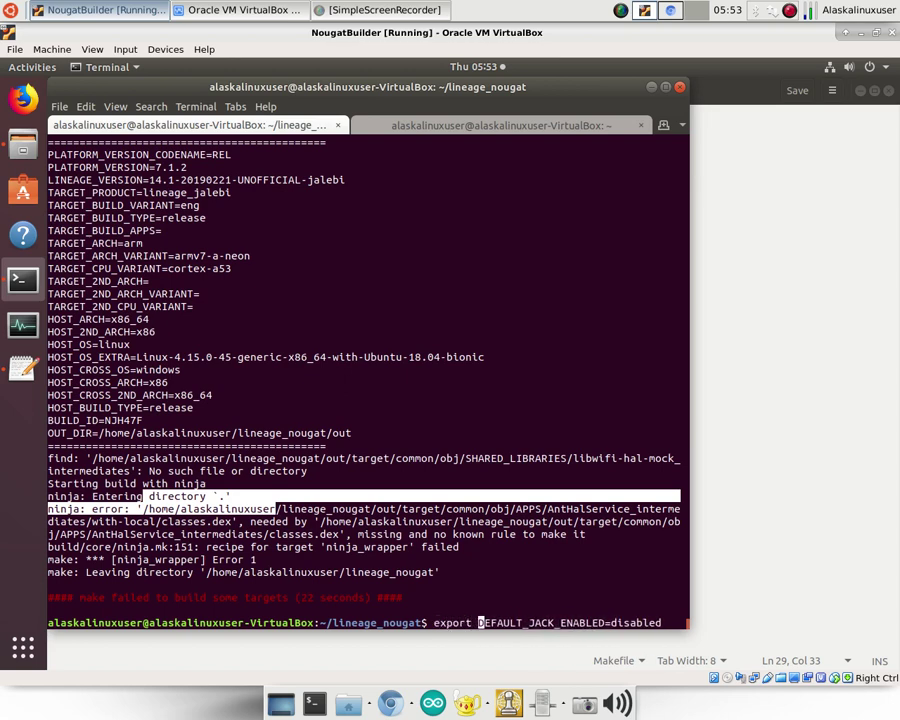
key(Return)
- Start brunch lineage_jalebi-eng again with the exported jack setting and look over the build output
key(Up)
key(Up)
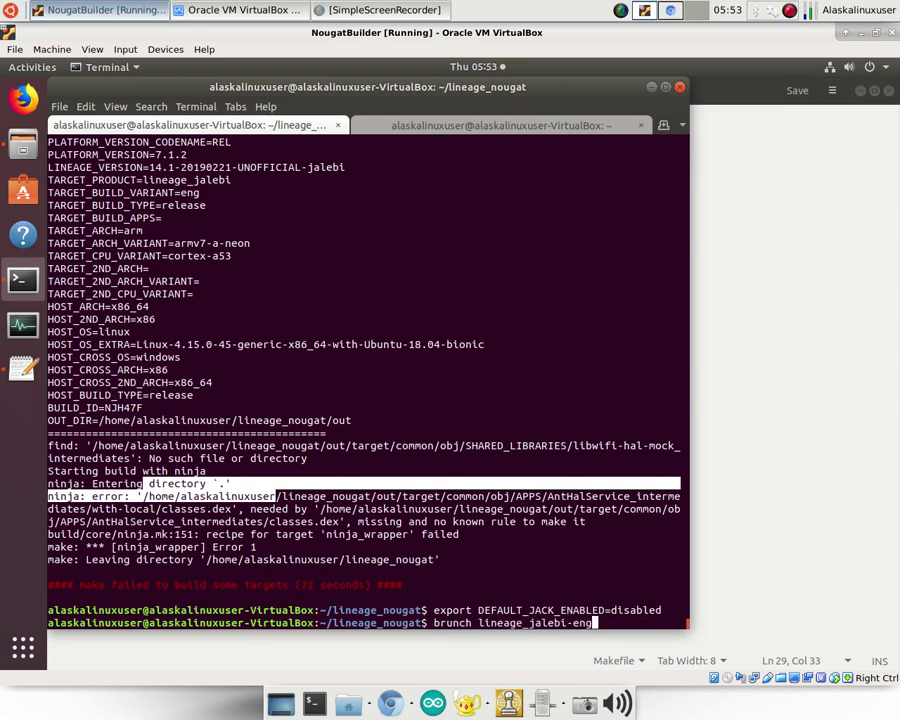
key(Return)
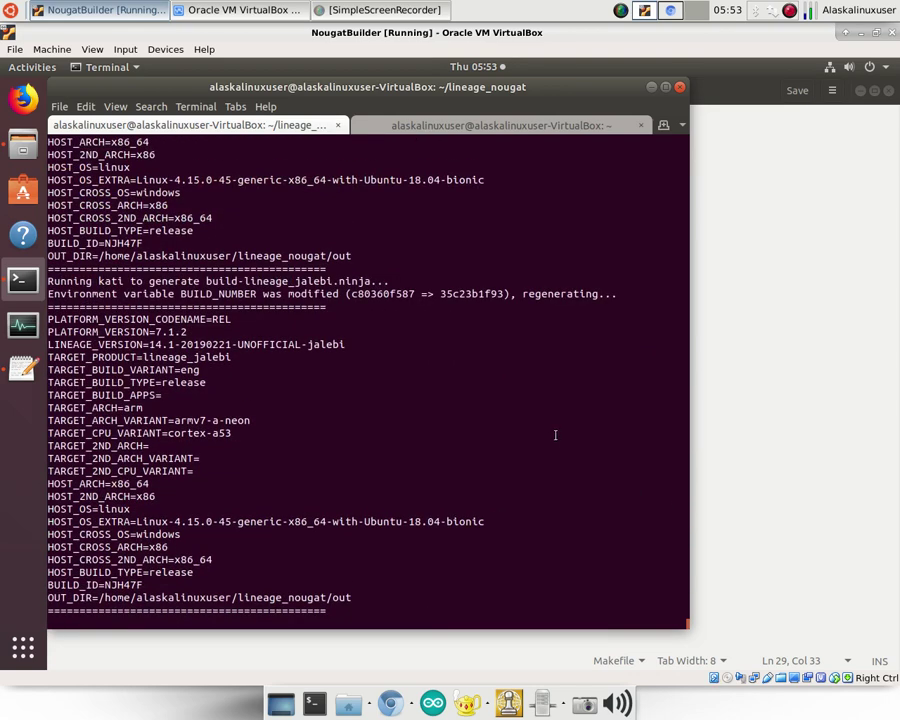
scroll(553, 433, up, 11)
scroll(555, 434, up, 11)
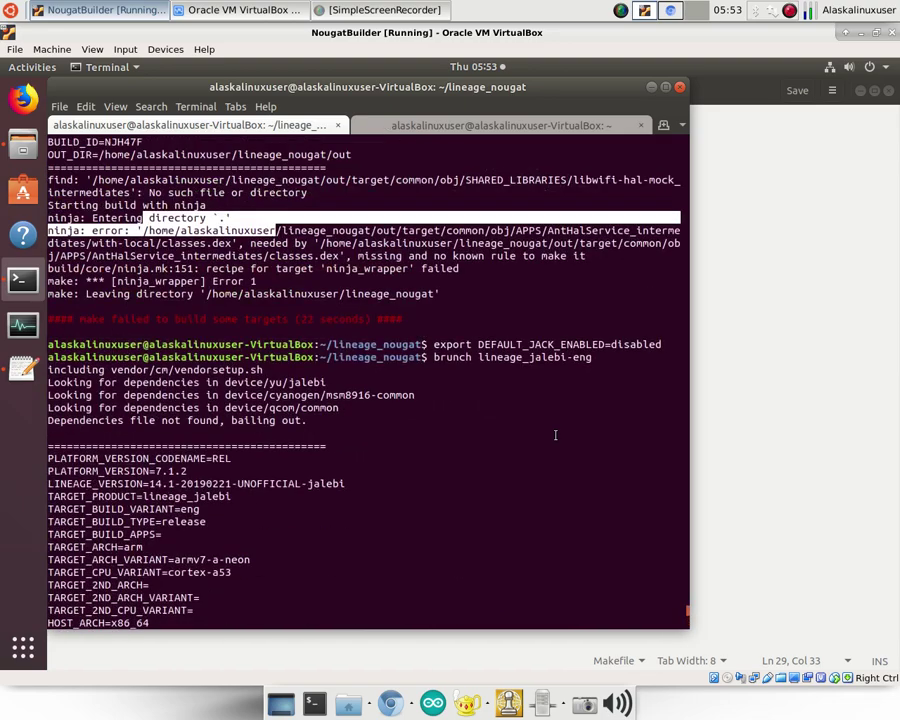
scroll(555, 434, down, 11)
scroll(555, 434, down, 11)
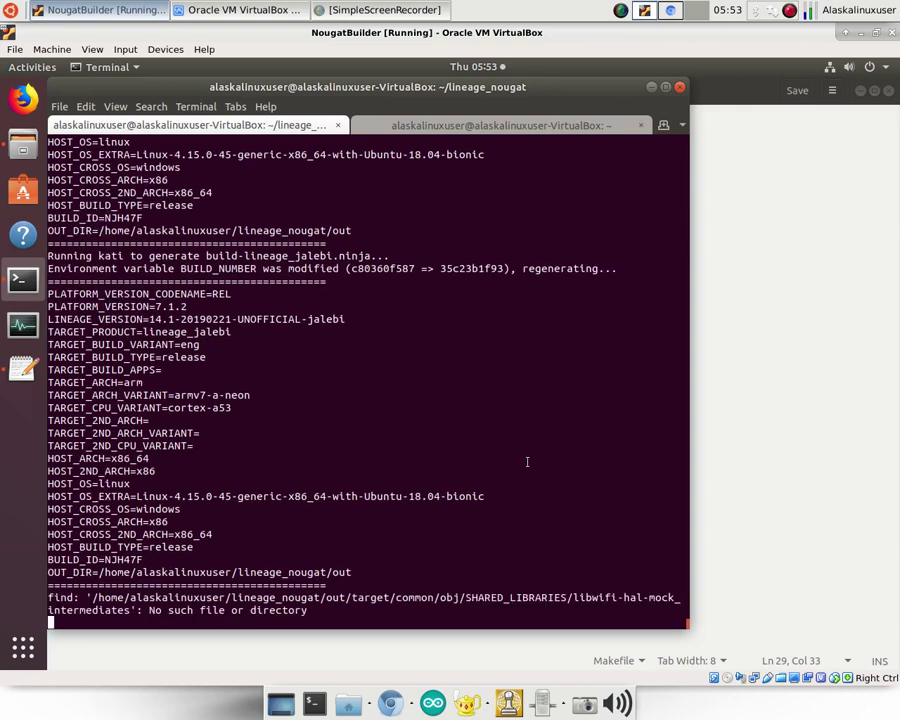
- Review the three jack lines at the end of BoardConfig.mk, particularly ANDROID_COMPILE_WITH_JACK
click(737, 420)
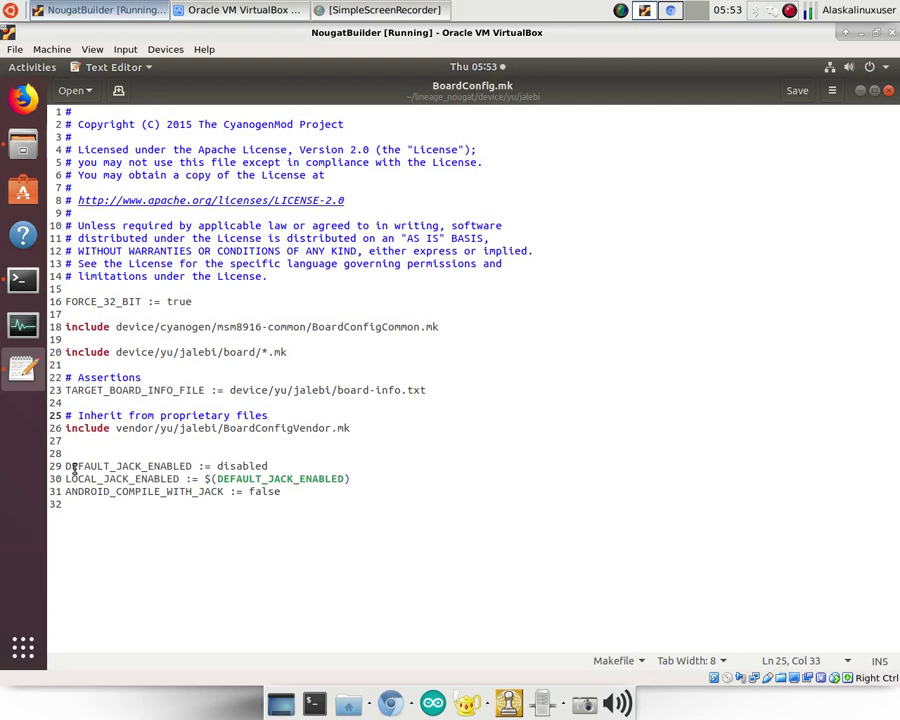
drag(64, 466, 318, 496)
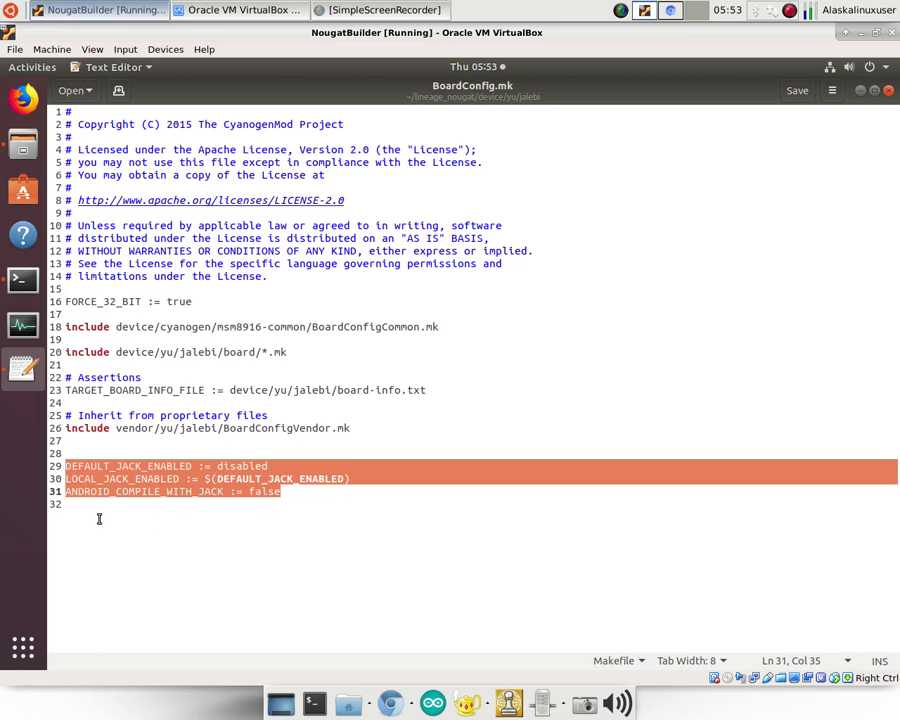
click(64, 491)
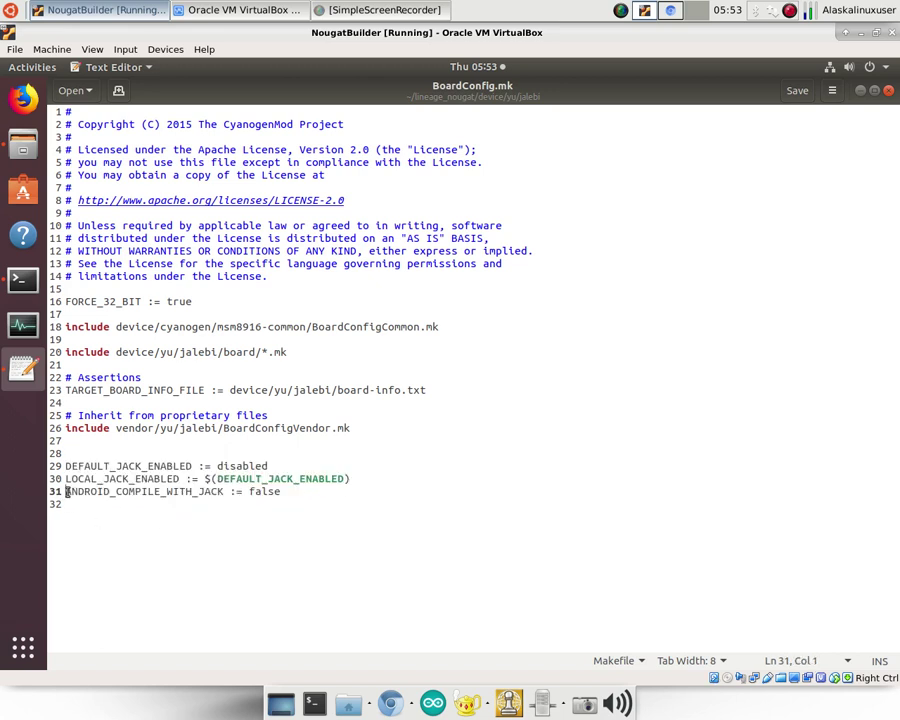
drag(64, 491, 288, 491)
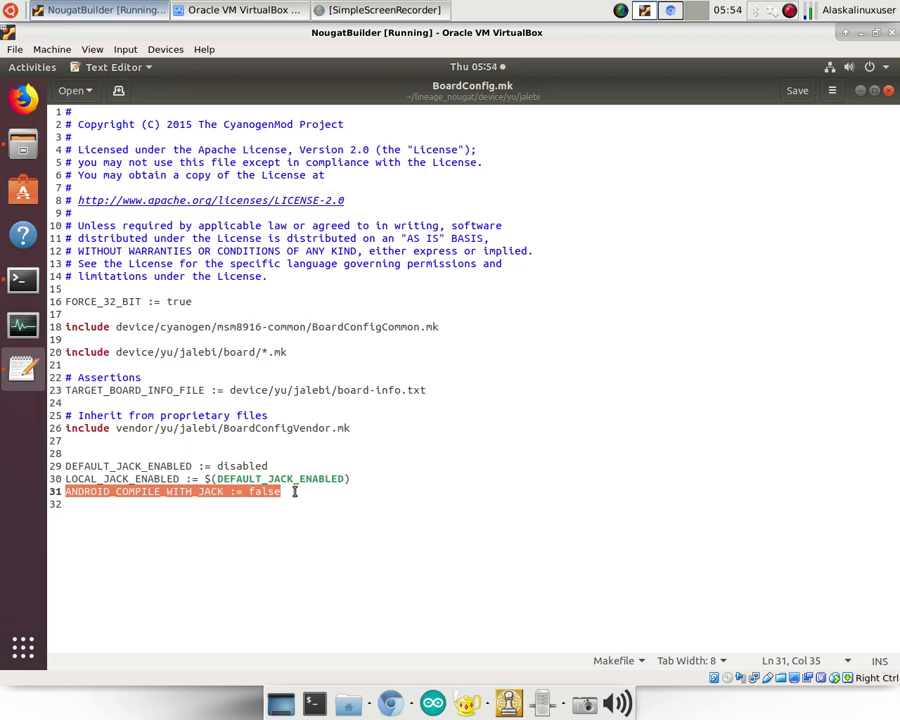
click(445, 457)
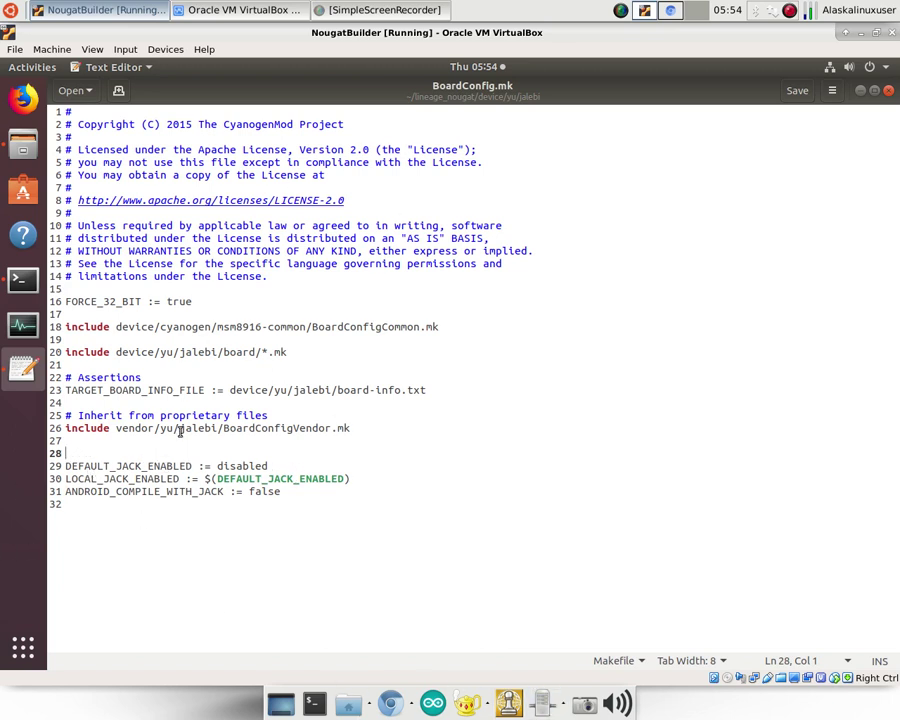
- Examine the ninja error's file paths and the recent commands in the terminal, then go back to BoardConfig.mk
click(16, 285)
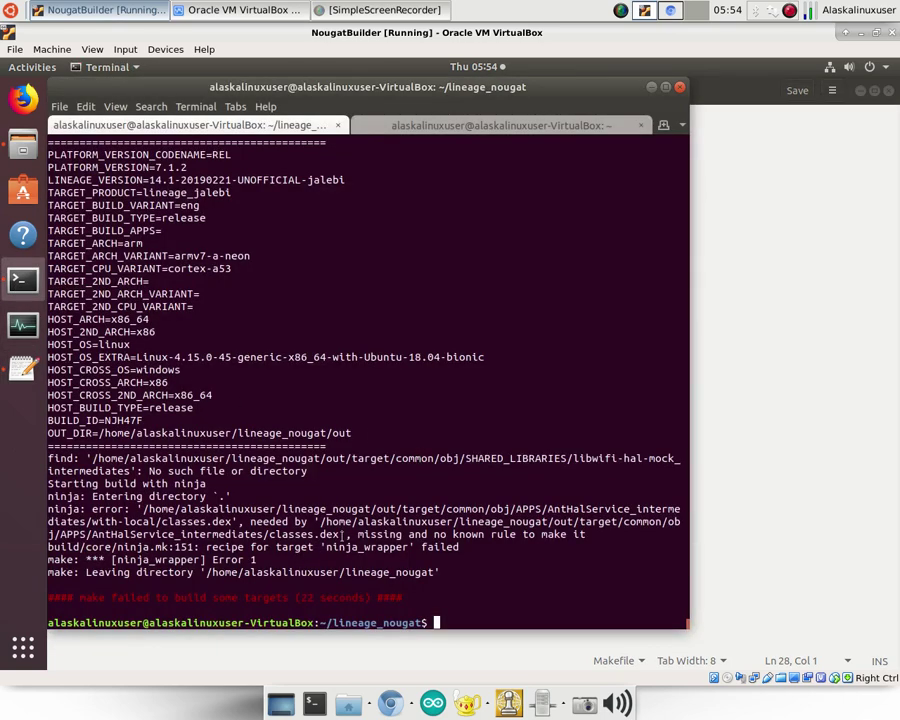
drag(345, 535, 316, 513)
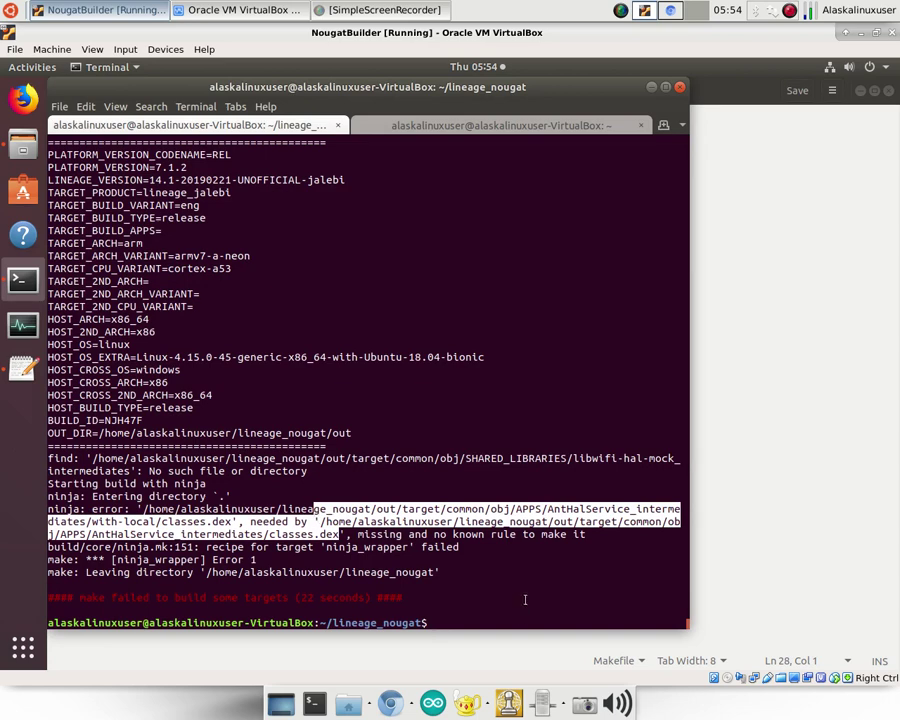
key(Up)
key(Up)
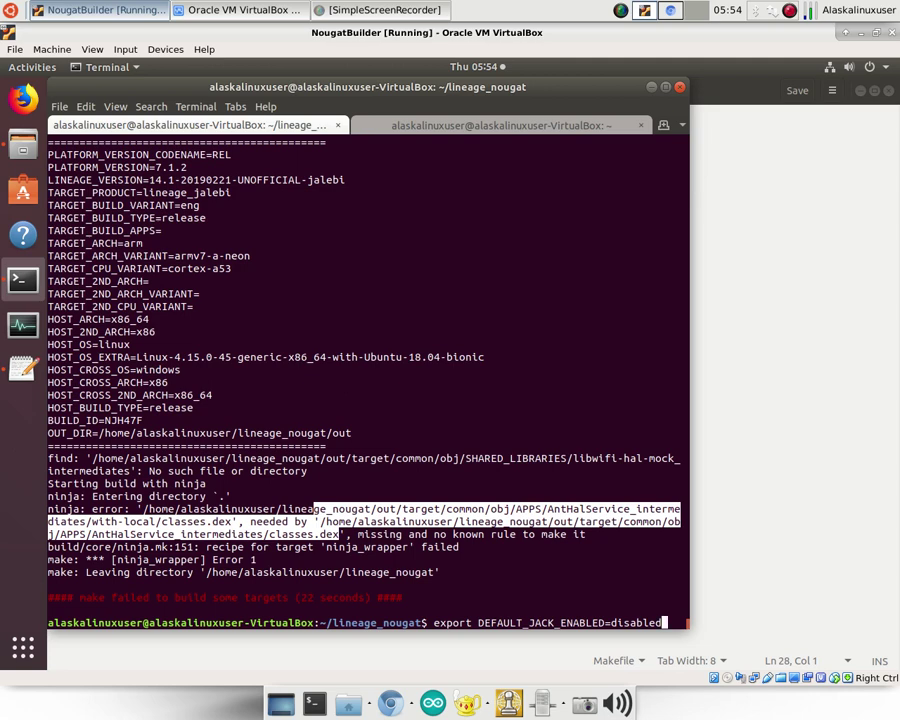
key(Down)
key(Down)
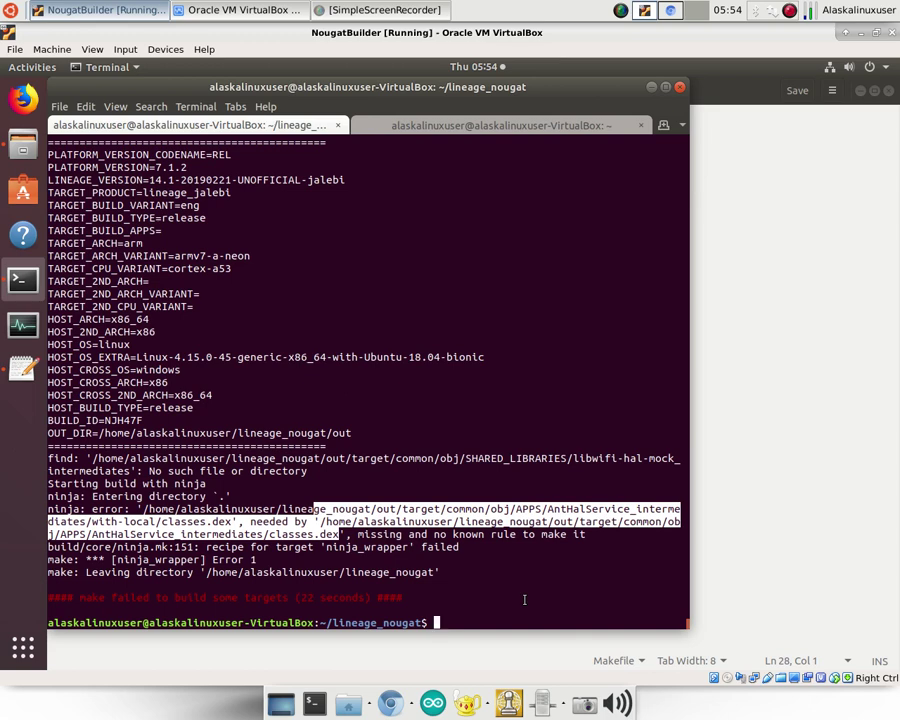
click(872, 557)
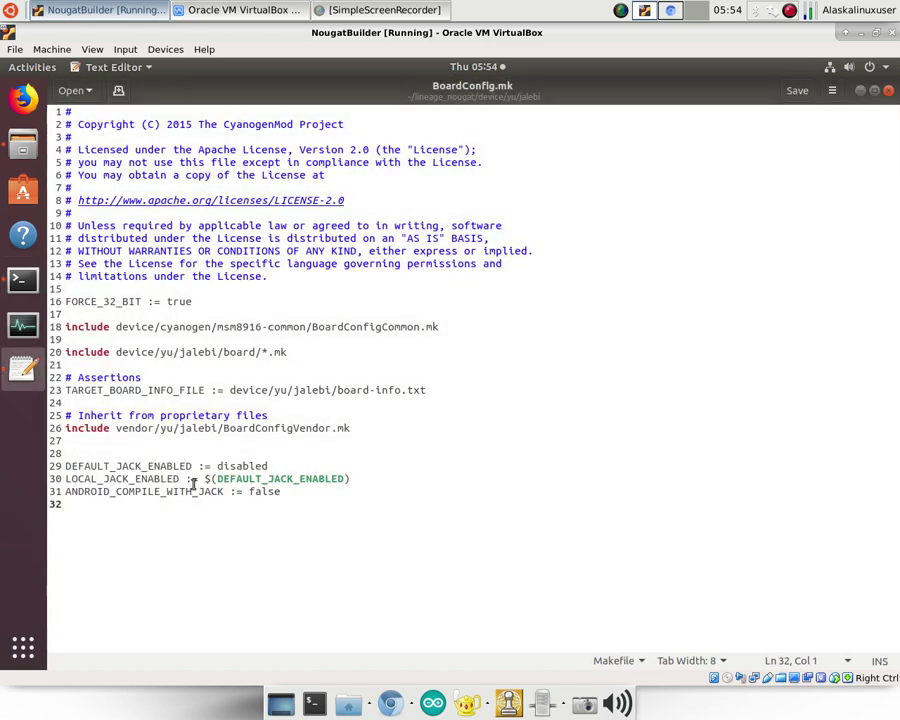
- Comment out the DEFAULT_JACK_ENABLED, LOCAL_JACK_ENABLED and ANDROID_COMPILE_WITH_JACK lines at the end of BoardConfig.mk and save the file
click(66, 466)
text(#)
click(66, 479)
text(#)
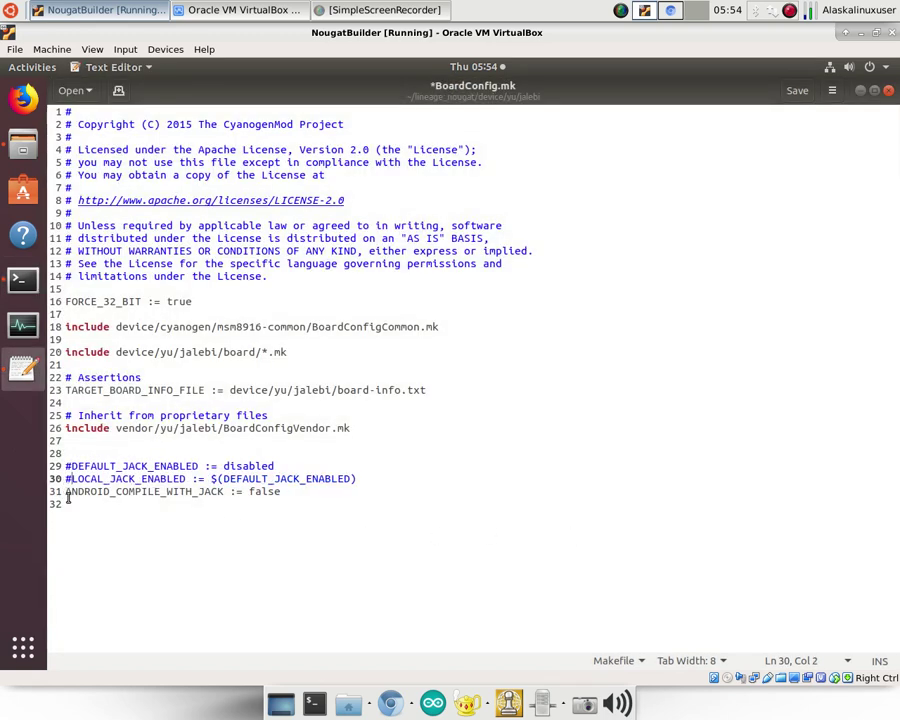
click(67, 492)
text(#)
key(ctrl+s)
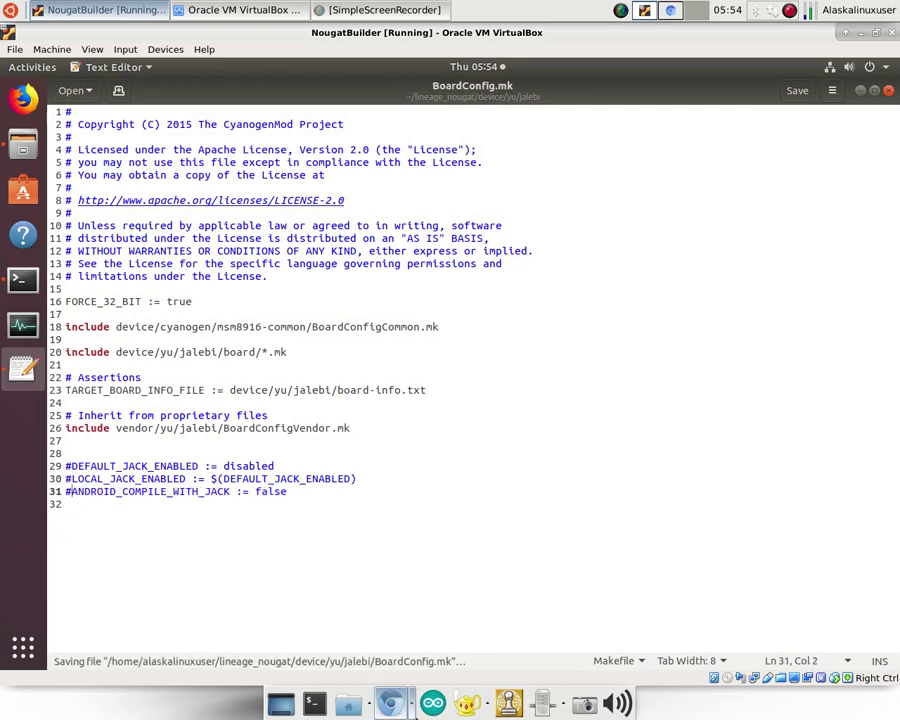
- Go back to the terminal, discard the recalled brunch command and run make clean in lineage_nougat
click(23, 279)
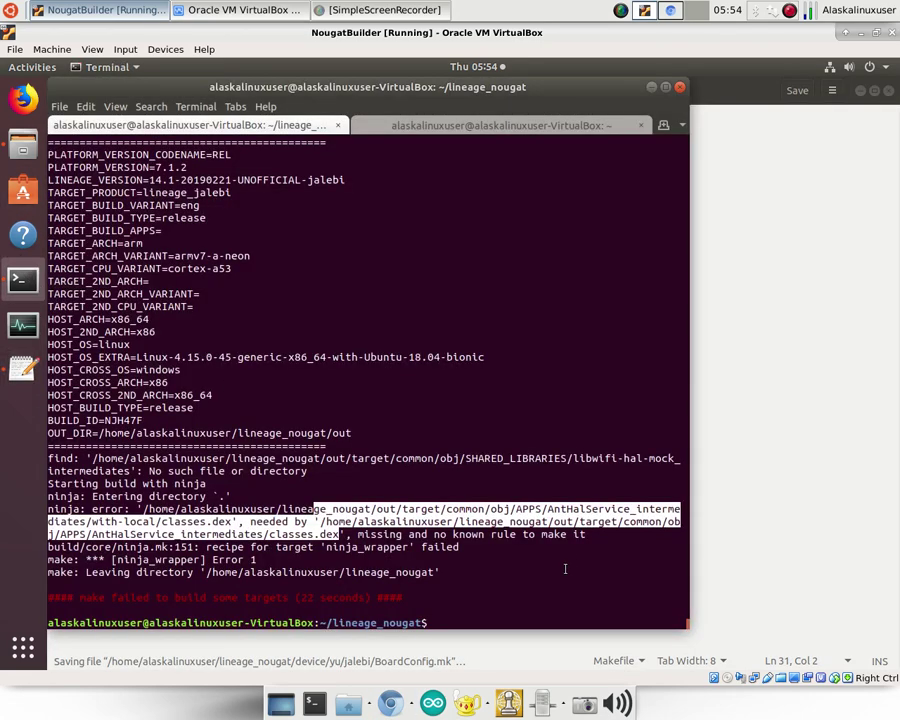
key(Up)
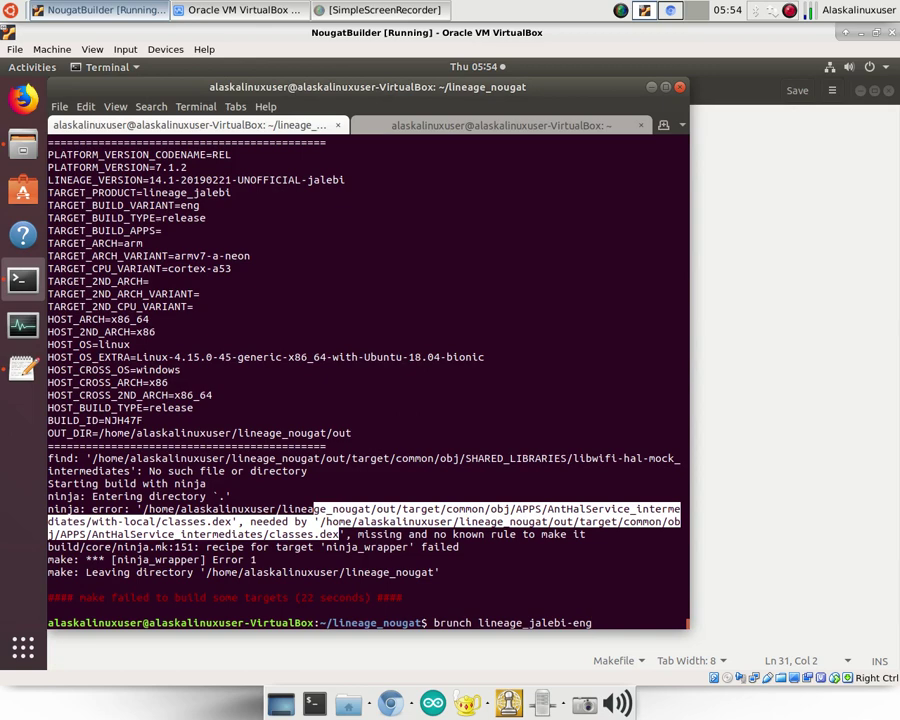
key(ctrl+u)
text(make clean)
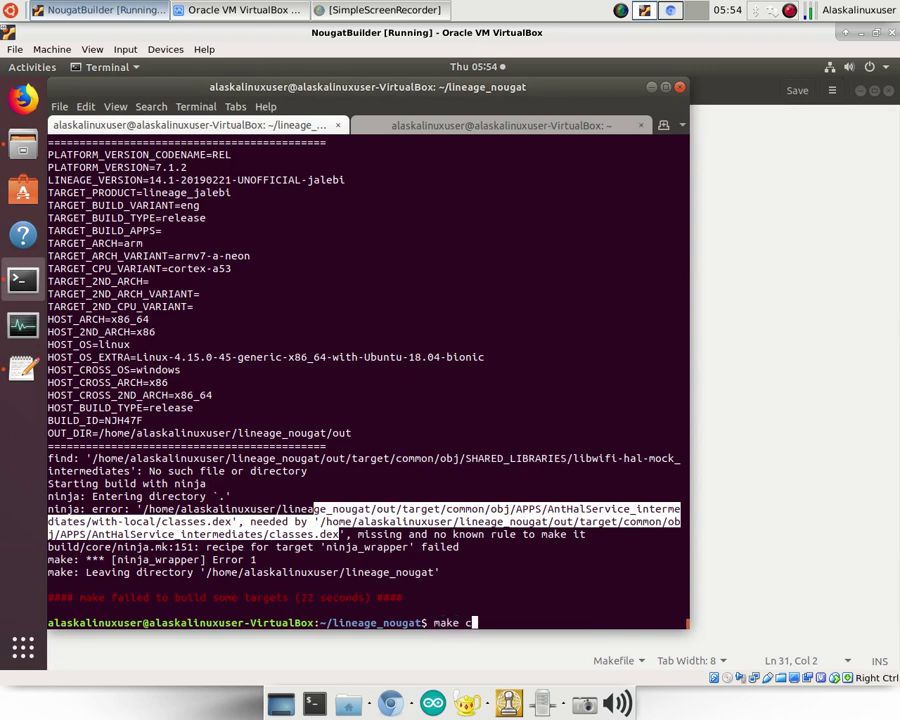
key(Return)
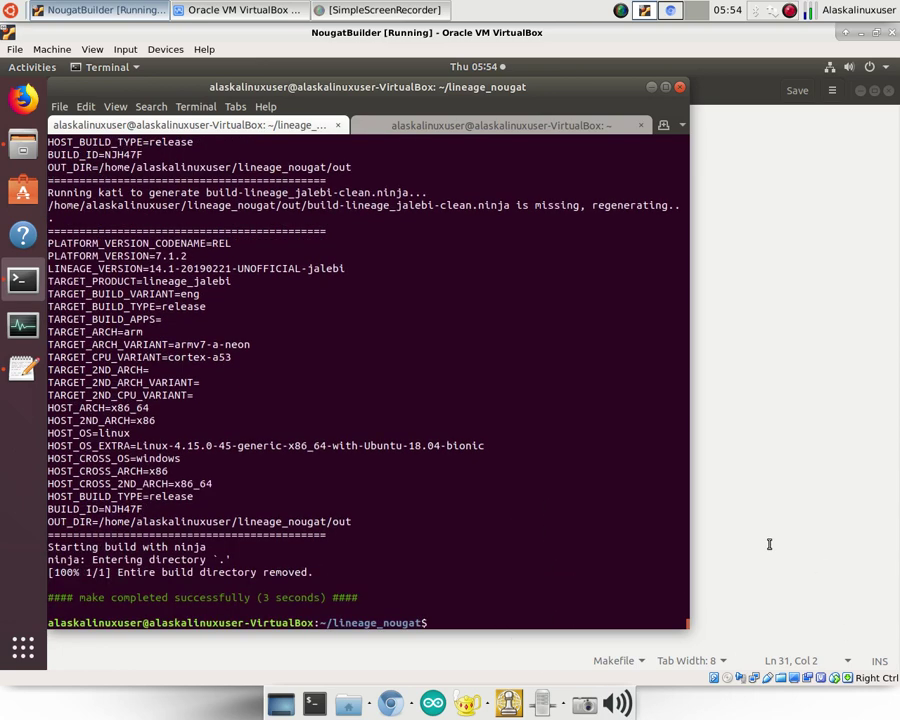
- Uncomment all three jack lines on lines 29 to 31 of BoardConfig.mk and save the file
key(alt+Tab)
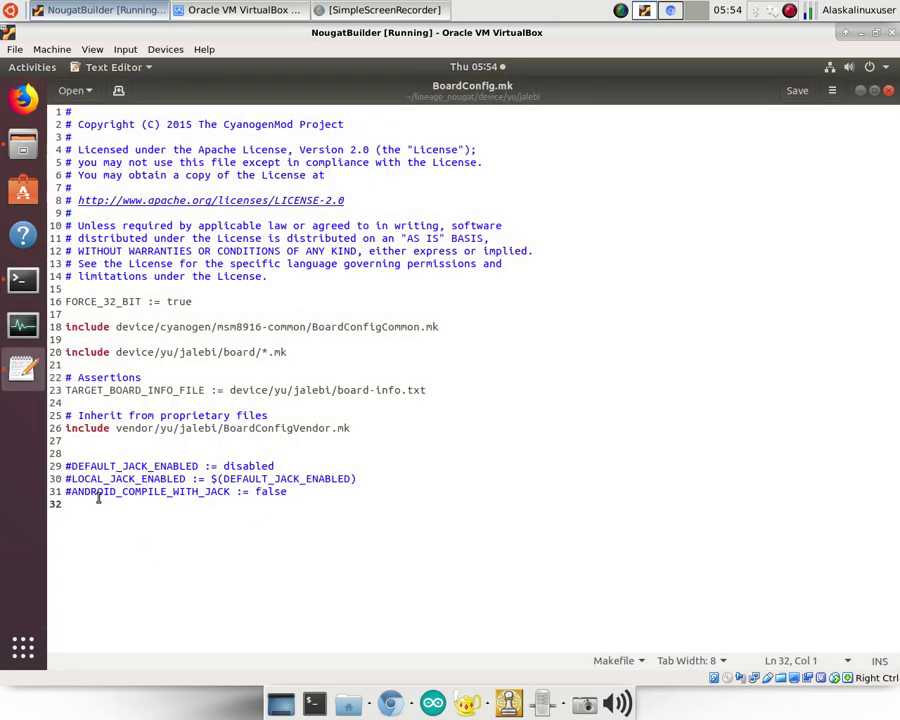
click(71, 494)
key(BackSpace)
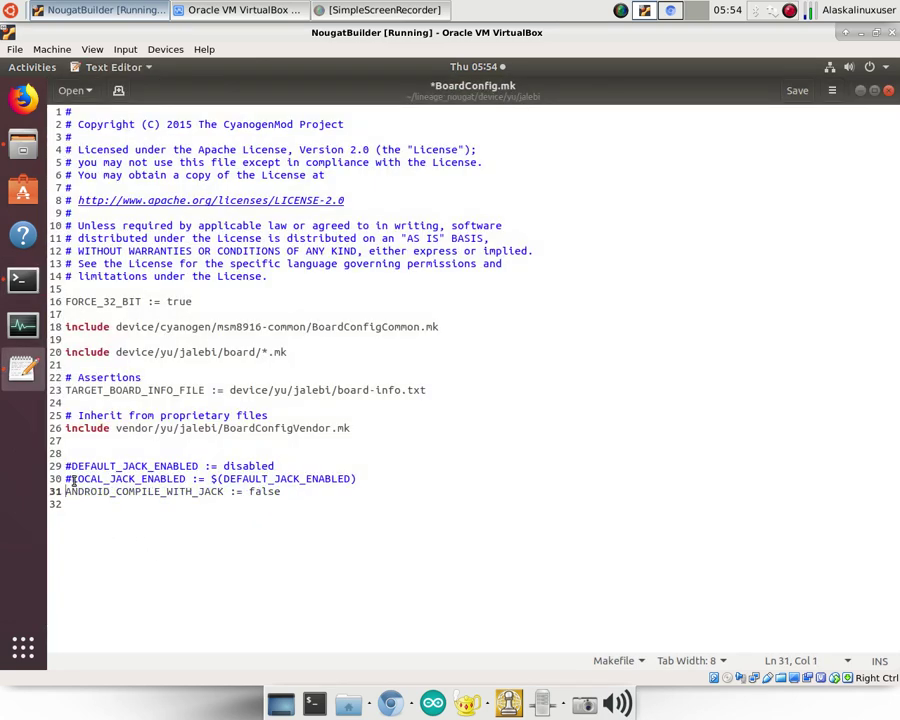
click(70, 479)
key(BackSpace)
click(70, 467)
key(BackSpace)
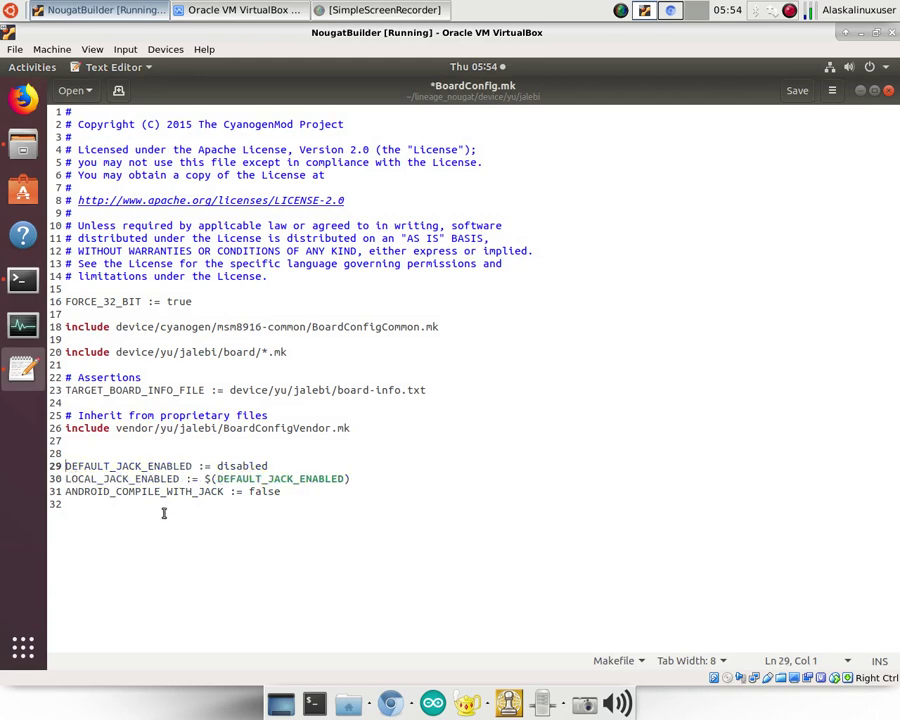
key(ctrl+s)
- Run brunch lineage_jalebi-eng on the cleaned tree with the jack lines active and highlight the resulting ninja error
key(alt+Tab)
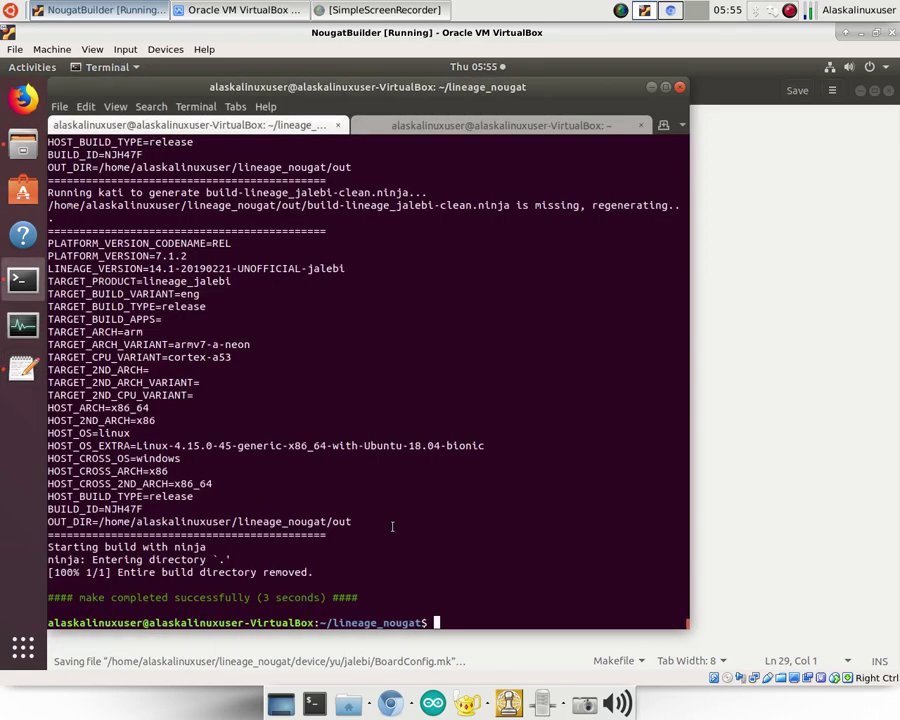
key(Up)
key(Up)
key(Return)
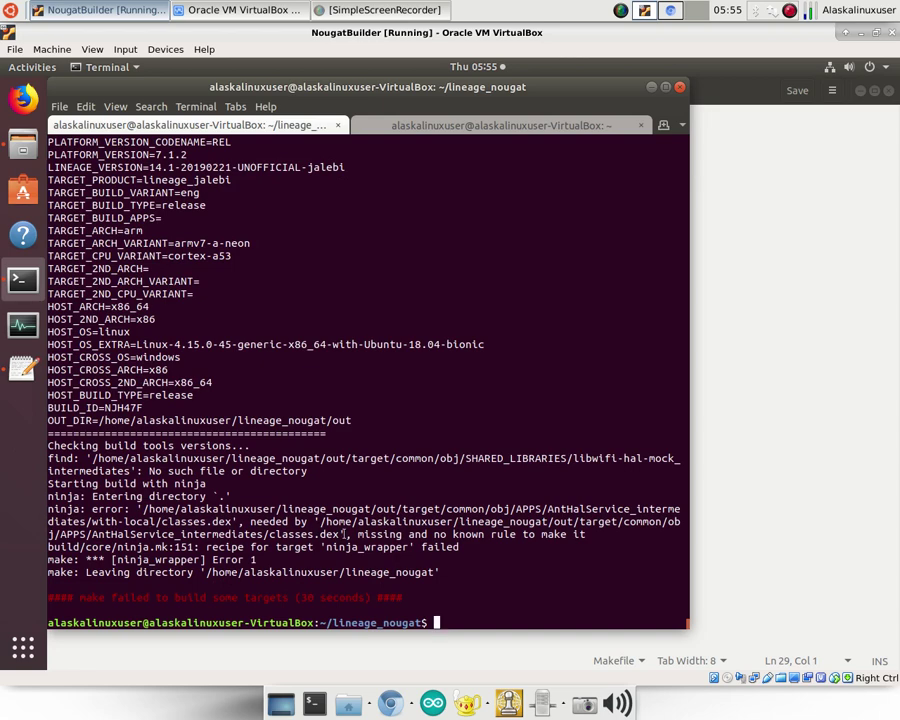
drag(344, 534, 40, 509)
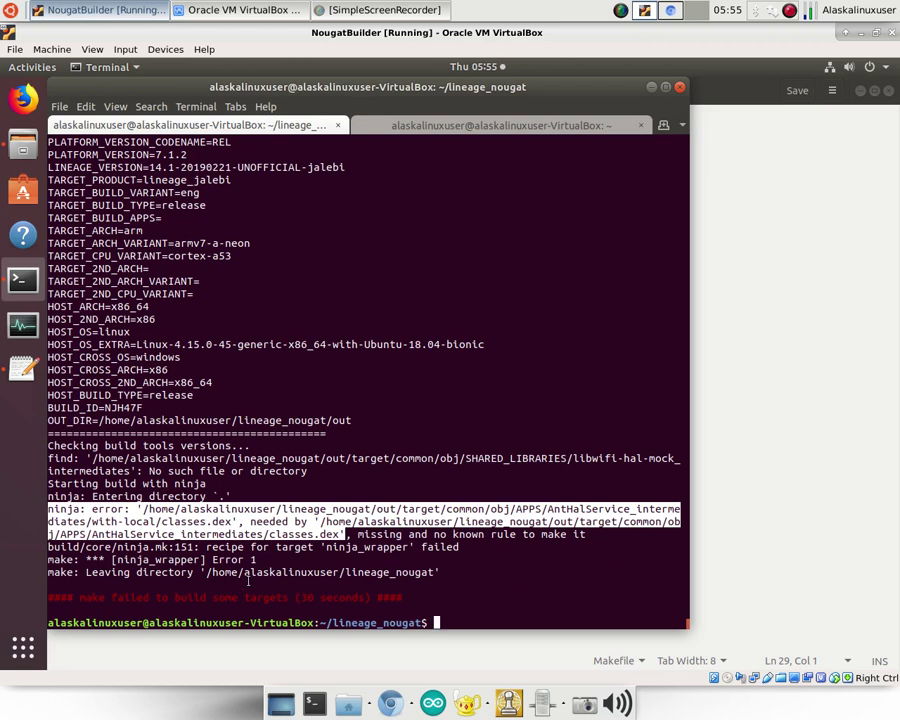
- Return to BoardConfig.mk, put a # before each of the three jack settings on lines 29 to 31 again, and save
click(716, 531)
click(65, 465)
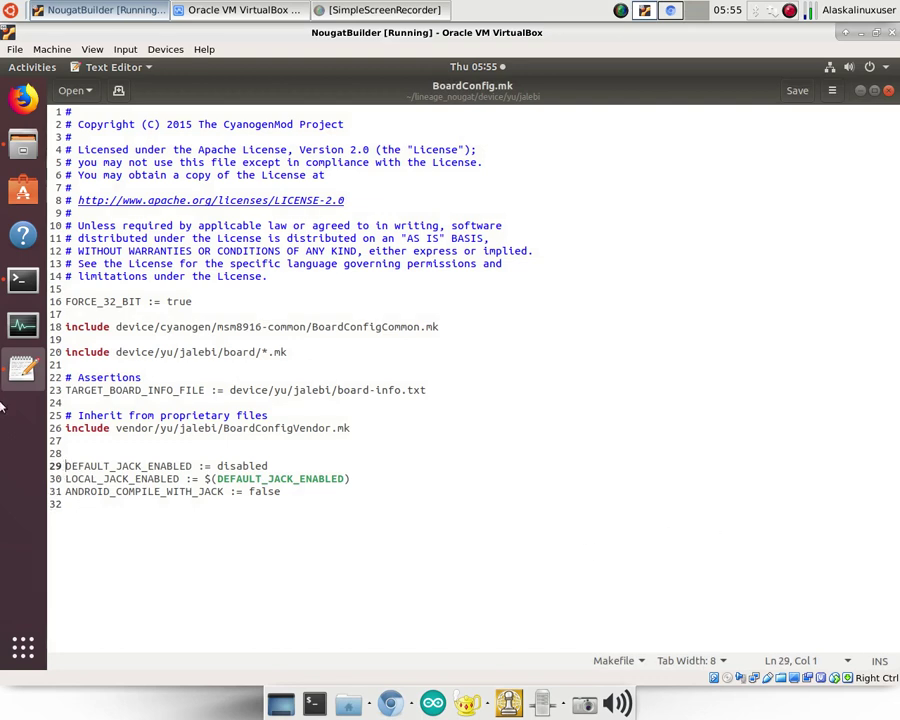
text(#)
click(66, 478)
text(#)
click(66, 491)
text(#)
key(ctrl+s)
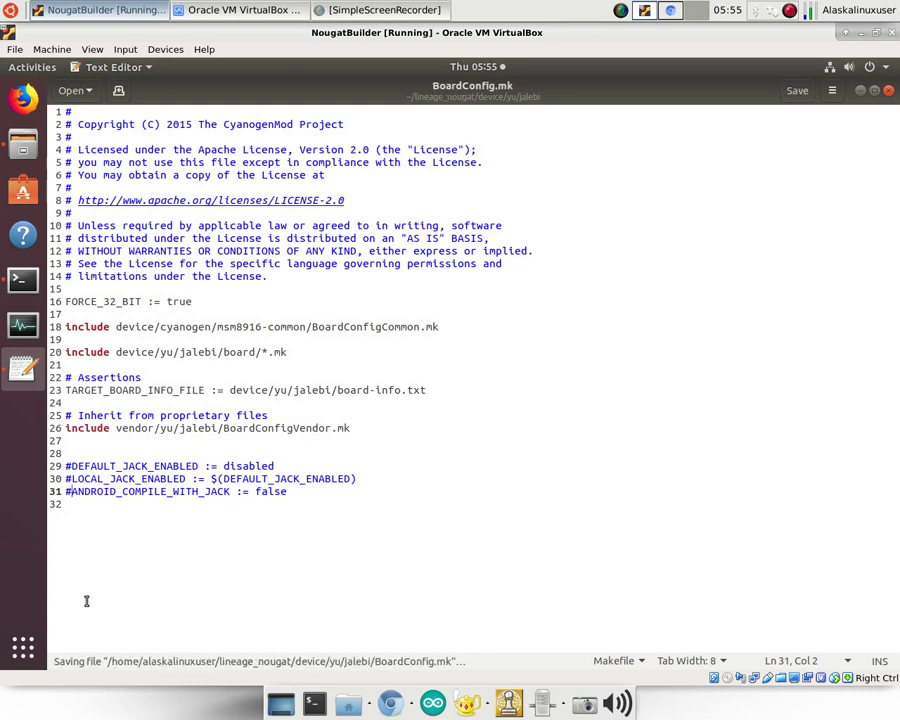
- Start brunch lineage_jalebi-eng once more in the terminal with the jack lines commented out
click(23, 280)
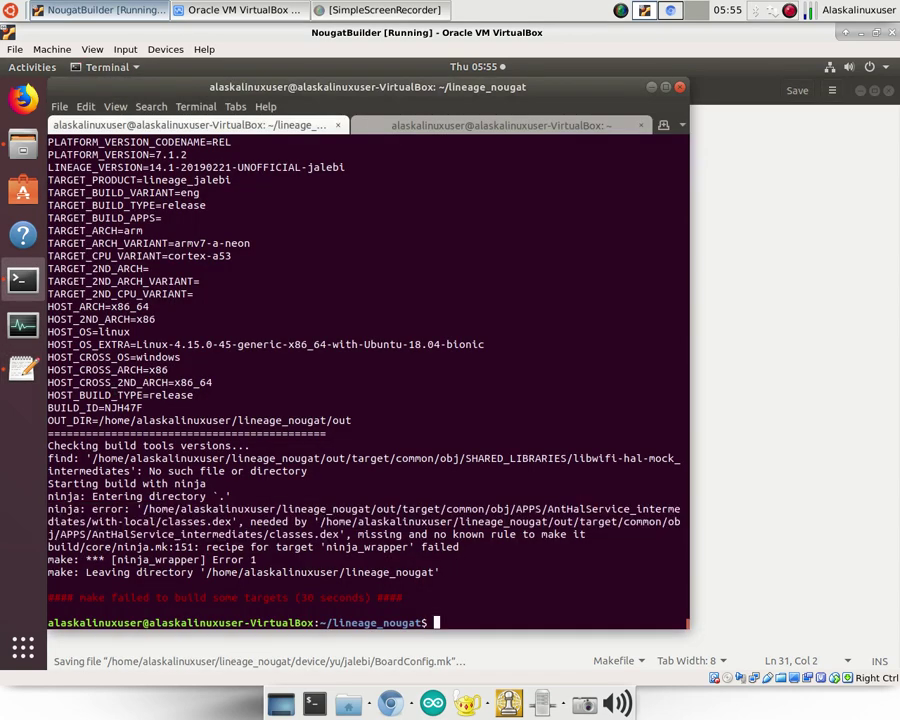
key(Up)
key(Return)
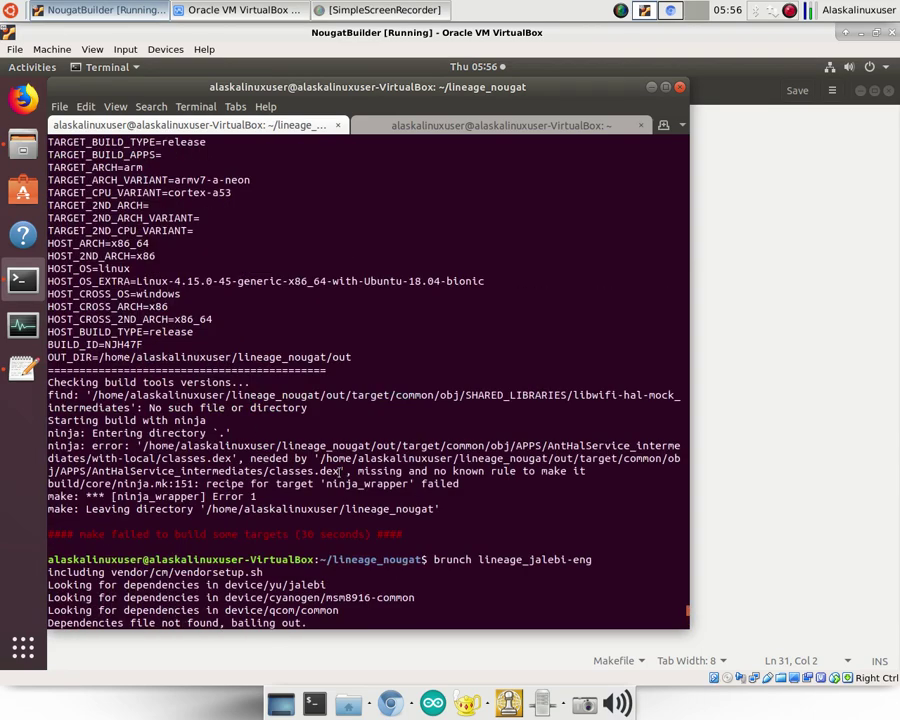
- Examine the AntHalService classes.dex paths in the previous run's ninja error while the build runs
double_click(341, 471)
click(341, 471)
double_click(341, 471)
click(341, 471)
double_click(311, 455)
click(311, 455)
drag(176, 446, 340, 471)
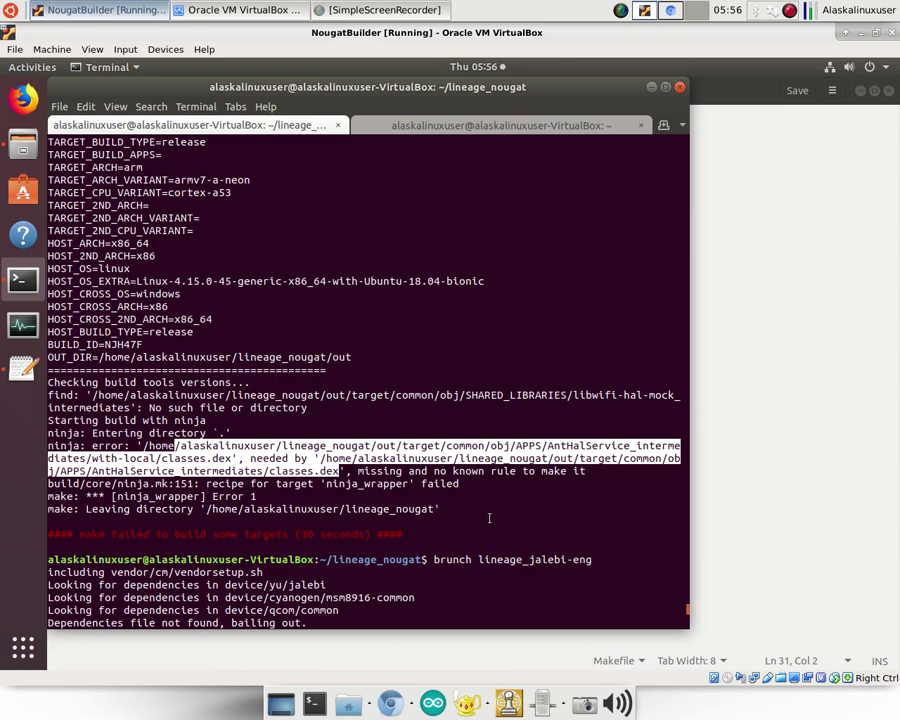
click(467, 493)
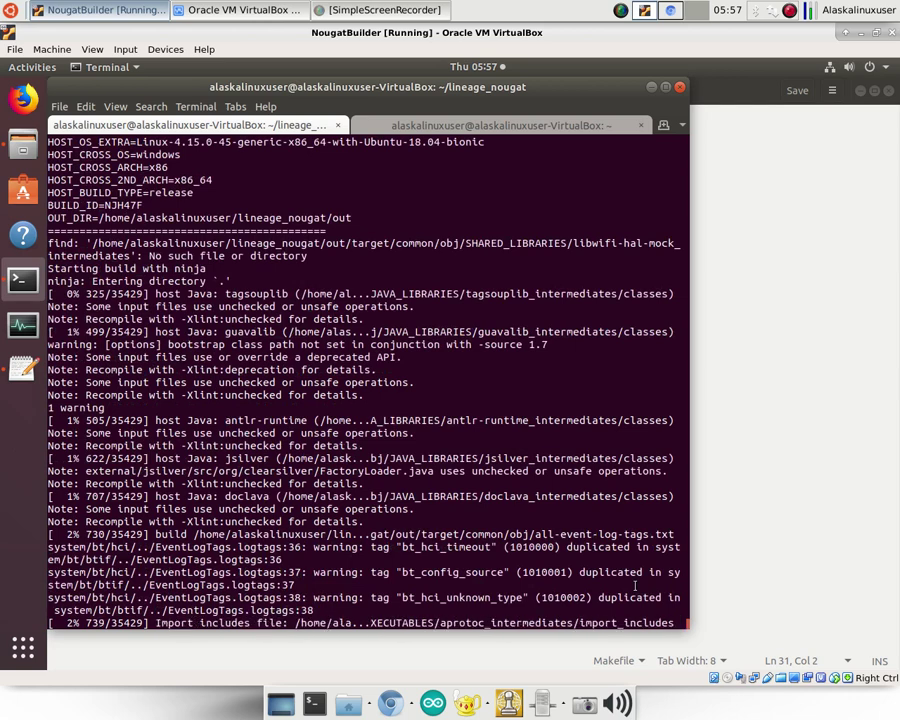
- Close BoardConfig.mk in the text editor and leave the build running in the terminal
click(817, 402)
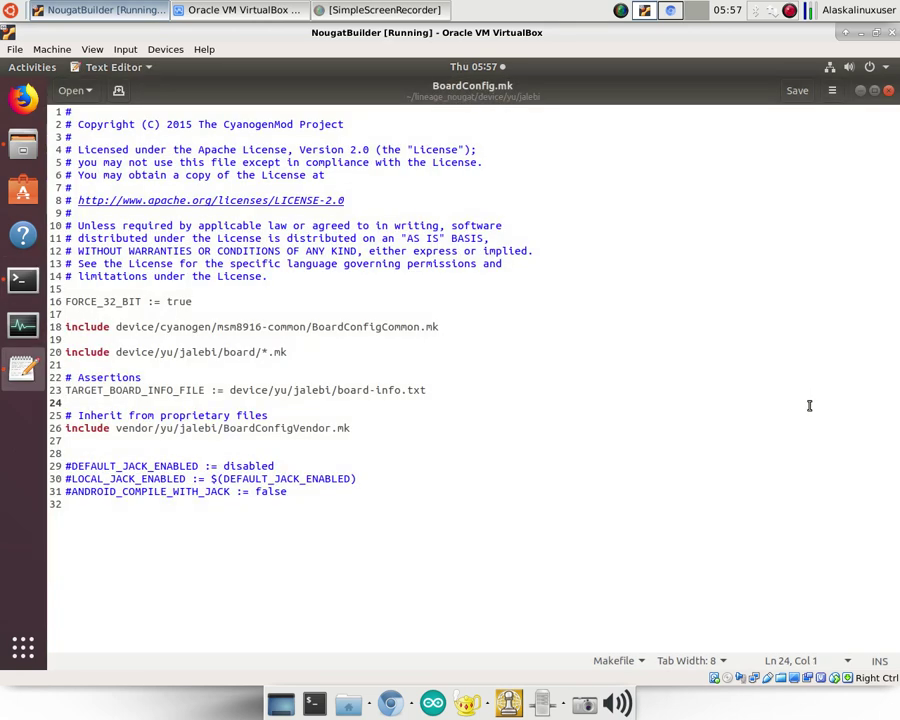
click(889, 92)
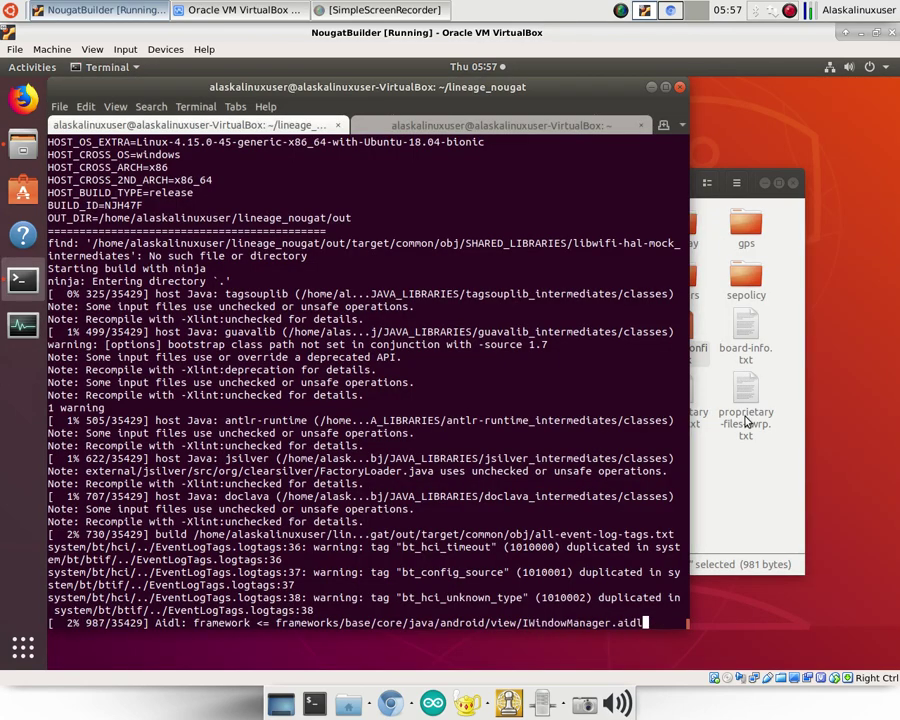